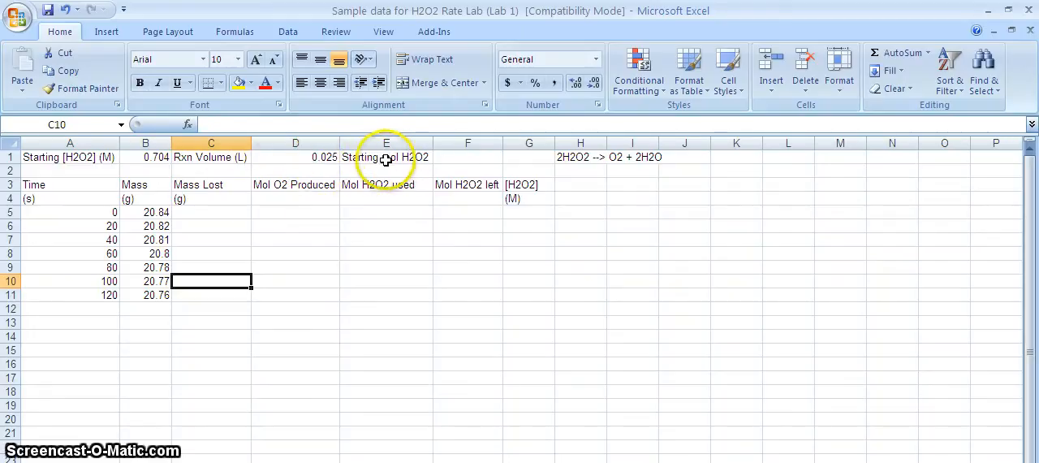
- Calculate the starting moles of H2O2 in F1 with the formula =D1*B1
{"action": "left_click", "coordinate": [457, 157]}
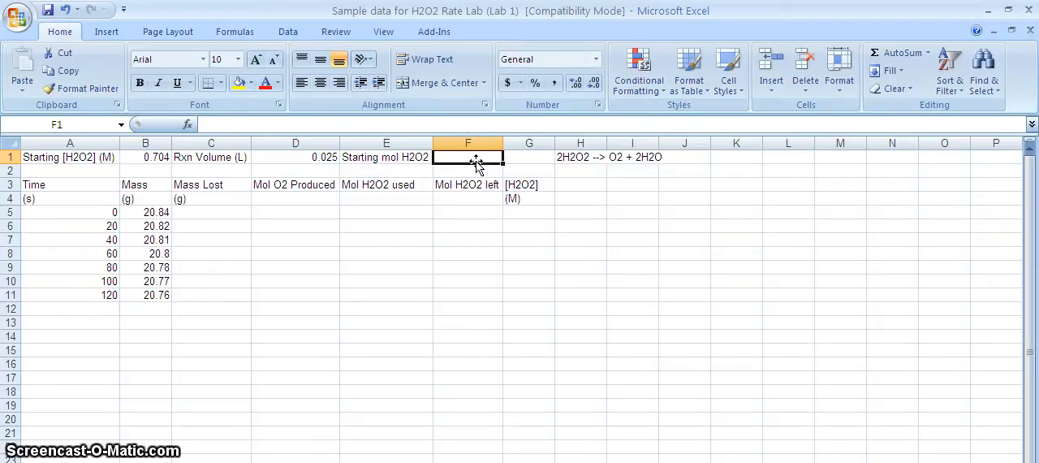
{"action": "type", "text": "="}
{"action": "left_click", "coordinate": [321, 159]}
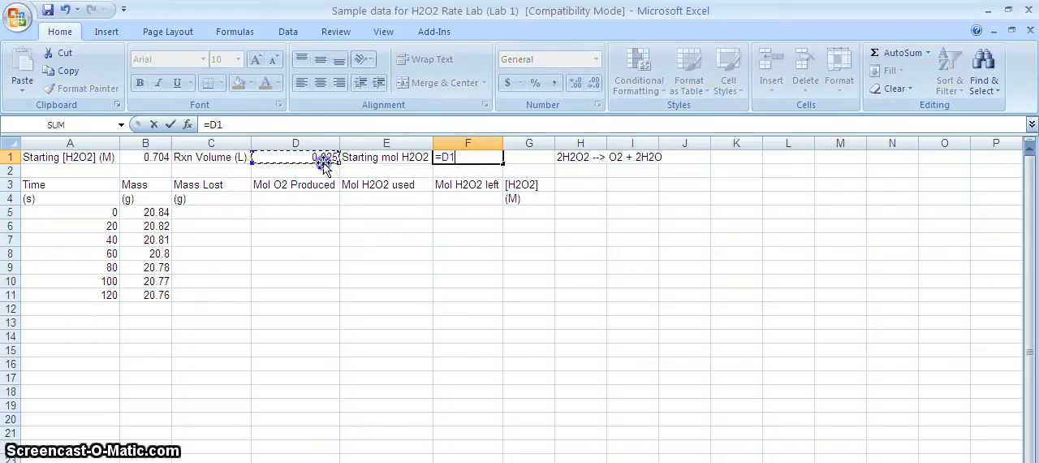
{"action": "type", "text": "*"}
{"action": "left_click", "coordinate": [143, 159]}
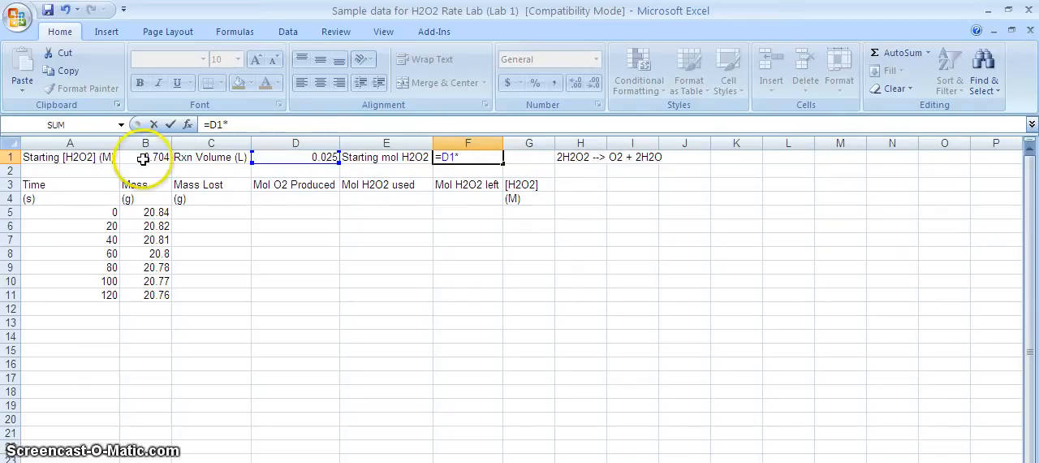
{"action": "key", "text": "Return"}
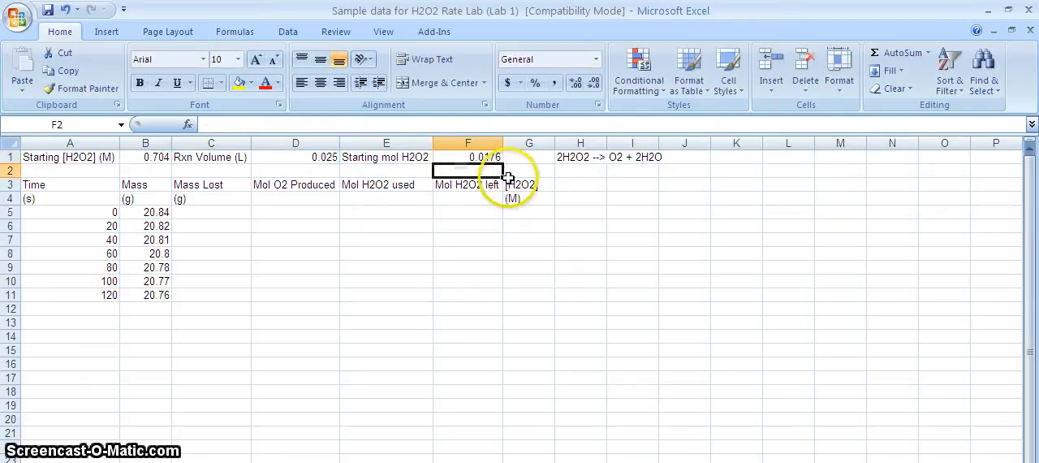
- Calculate the mass lost in C5 with =$B$5-B5 and fill the formula down to C11
{"action": "left_click", "coordinate": [597, 159]}
{"action": "left_click", "coordinate": [569, 169]}
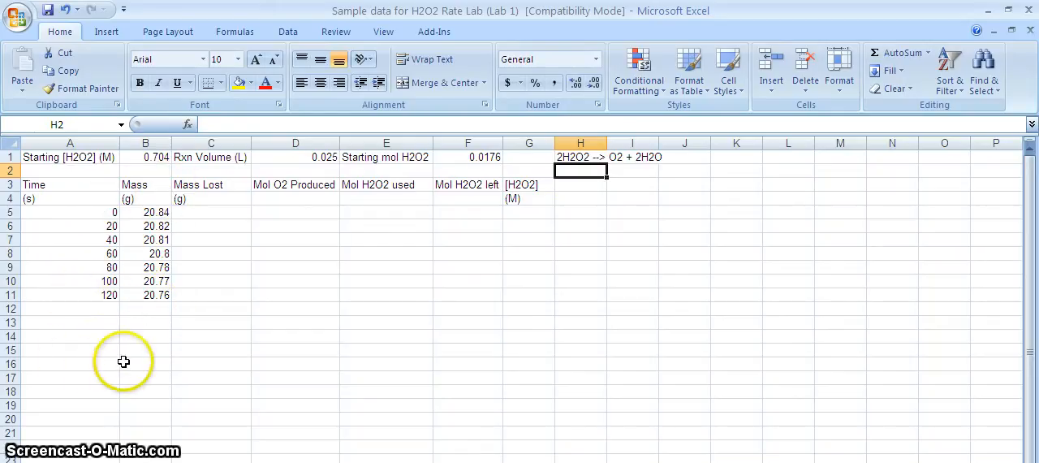
{"action": "left_click", "coordinate": [213, 211]}
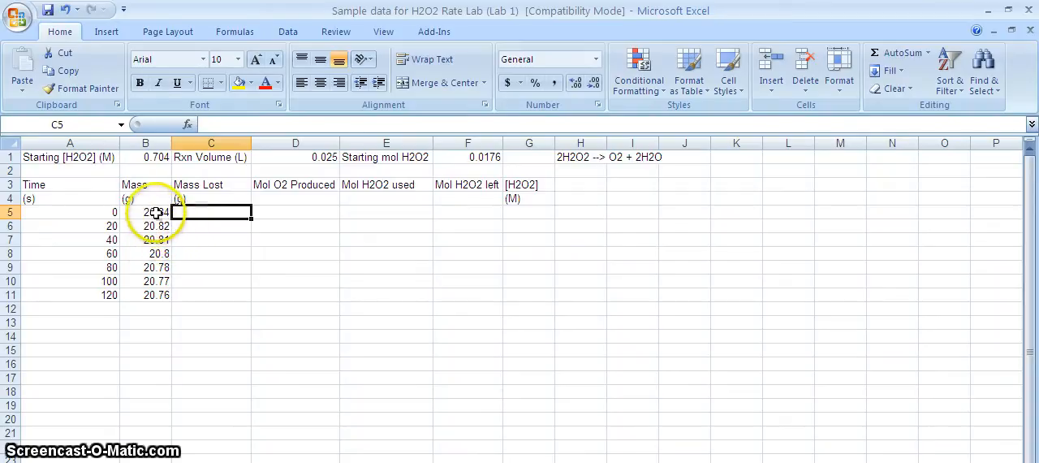
{"action": "type", "text": "="}
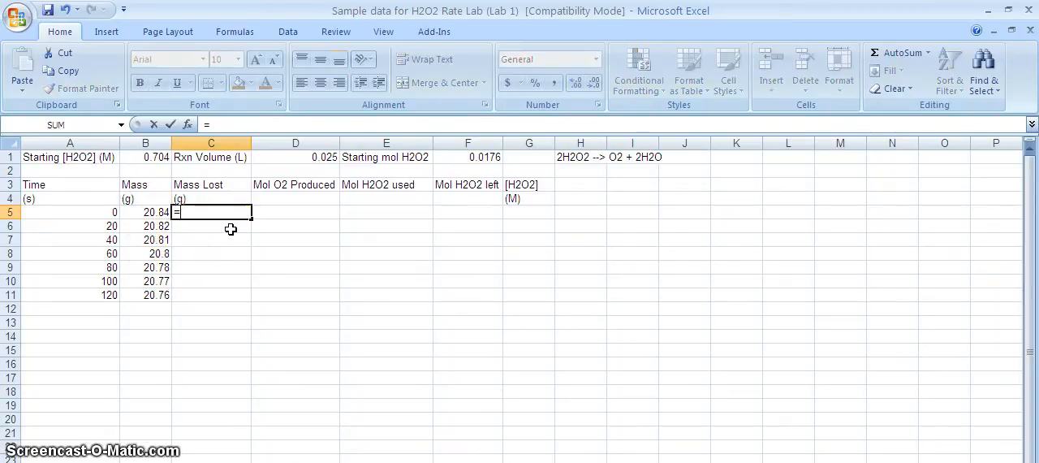
{"action": "left_click", "coordinate": [151, 212]}
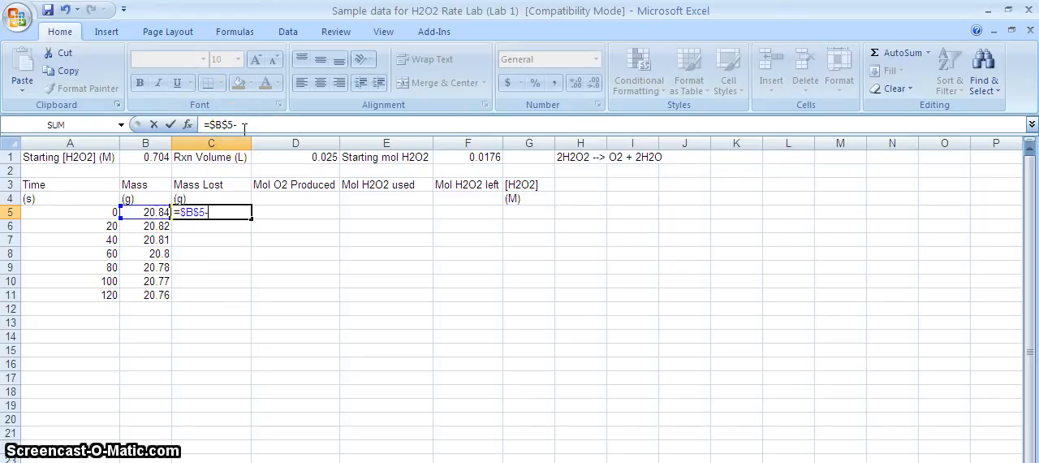
{"action": "left_click", "coordinate": [146, 213]}
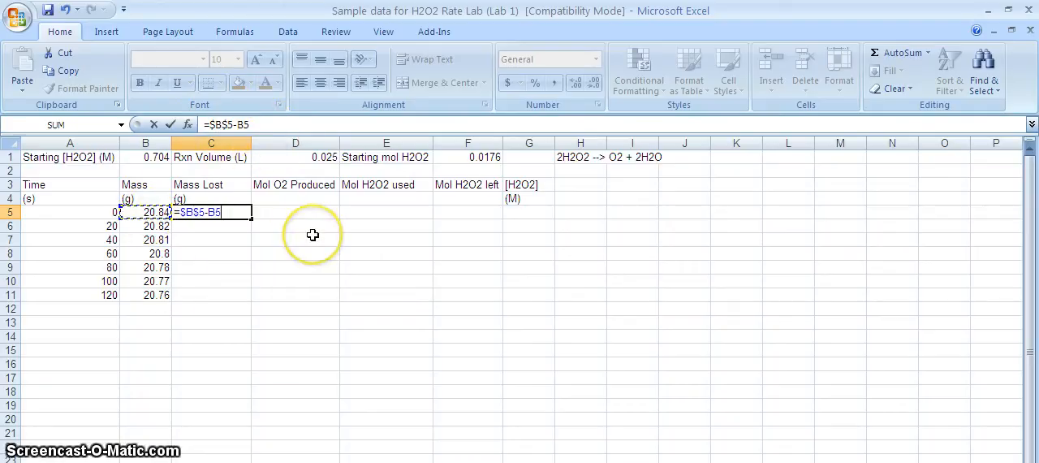
{"action": "key", "text": "Return"}
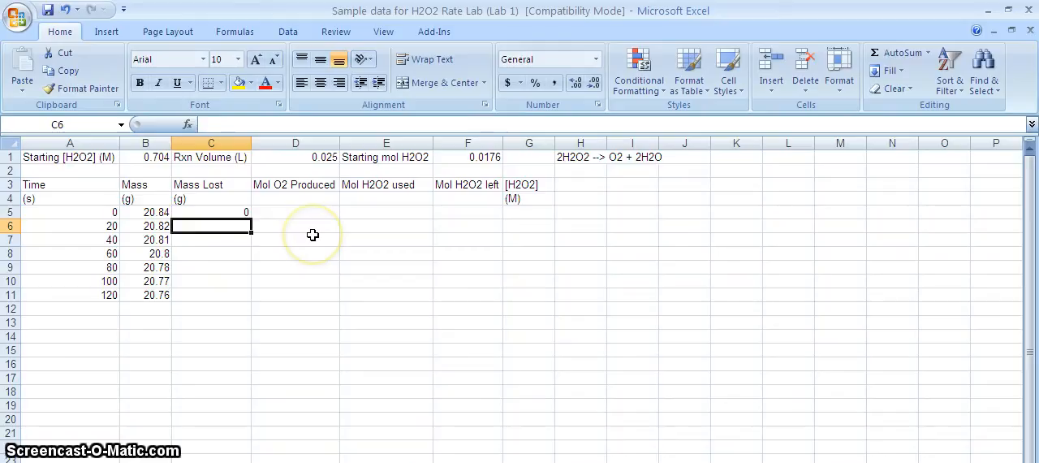
{"action": "left_click", "coordinate": [239, 212]}
{"action": "left_click_drag", "start_coordinate": [251, 217], "coordinate": [251, 298]}
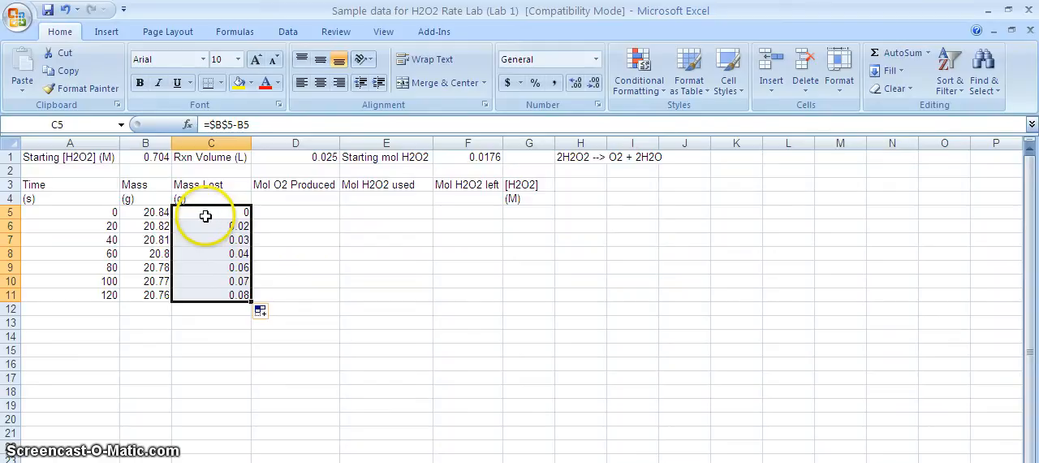
- Calculate the moles of O2 produced in D5 with =C5/32 and fill the formula down to D11
{"action": "left_click", "coordinate": [315, 210]}
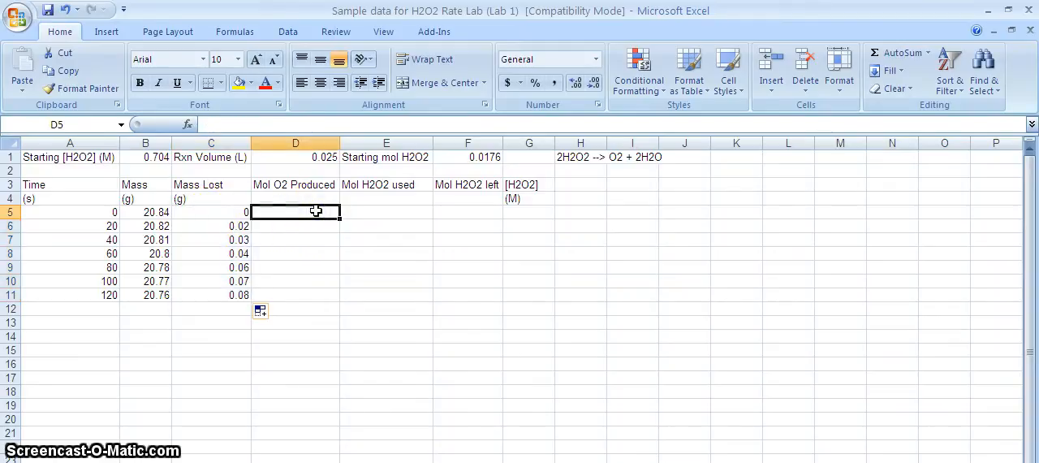
{"action": "type", "text": "="}
{"action": "left_click", "coordinate": [226, 213]}
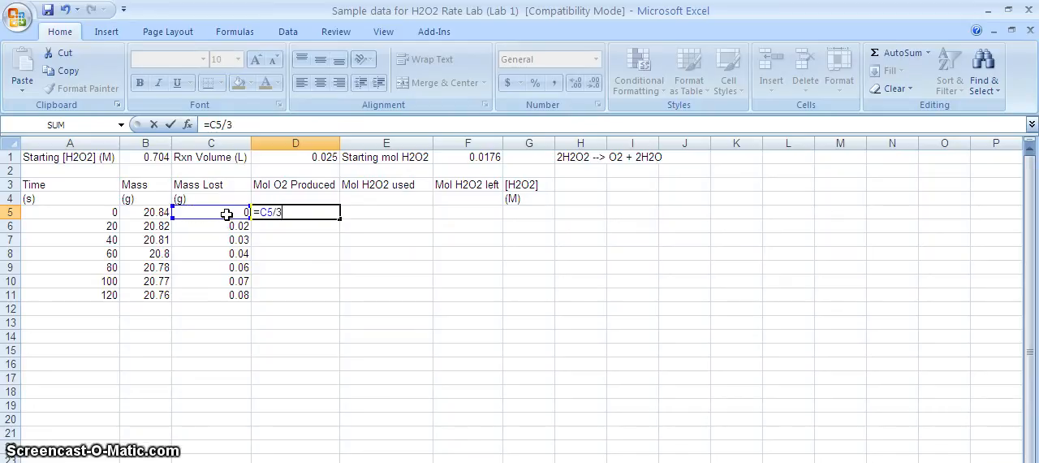
{"action": "type", "text": "/32"}
{"action": "key", "text": "Return"}
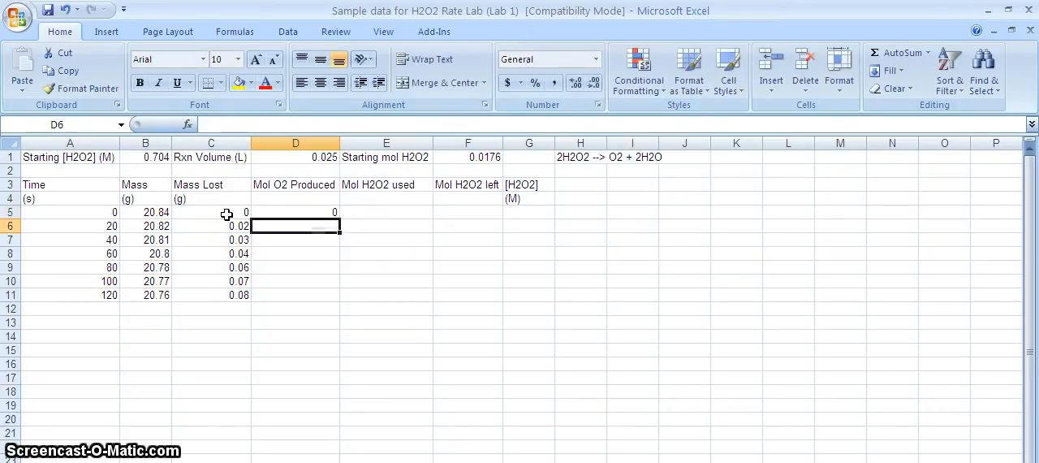
{"action": "left_click", "coordinate": [292, 211]}
{"action": "left_click_drag", "start_coordinate": [339, 219], "coordinate": [340, 298]}
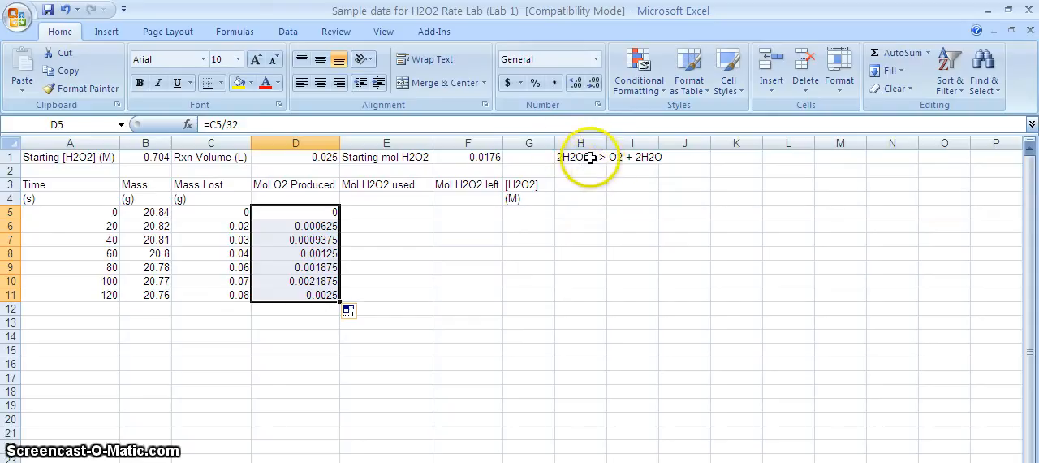
- Calculate the moles of H2O2 used in E5 with =2*D5 and fill the formula down to E11
{"action": "left_click", "coordinate": [410, 212]}
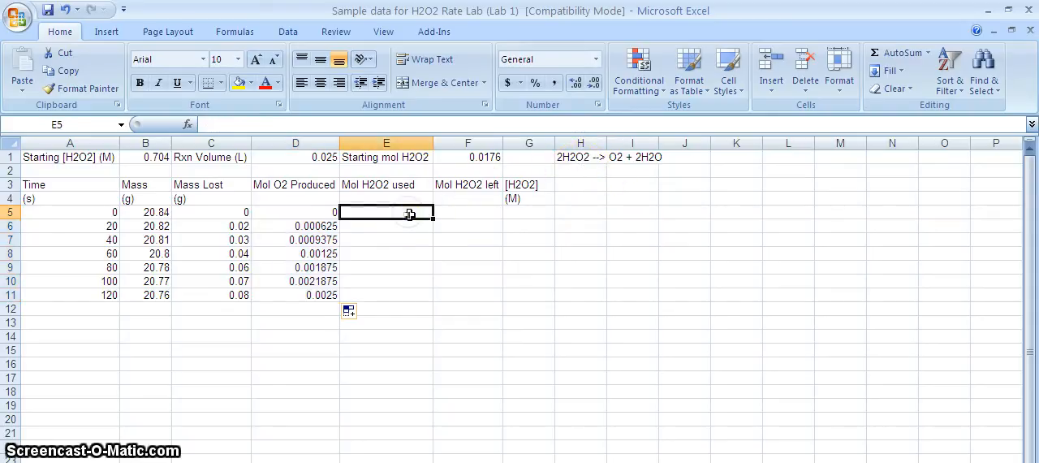
{"action": "type", "text": "="}
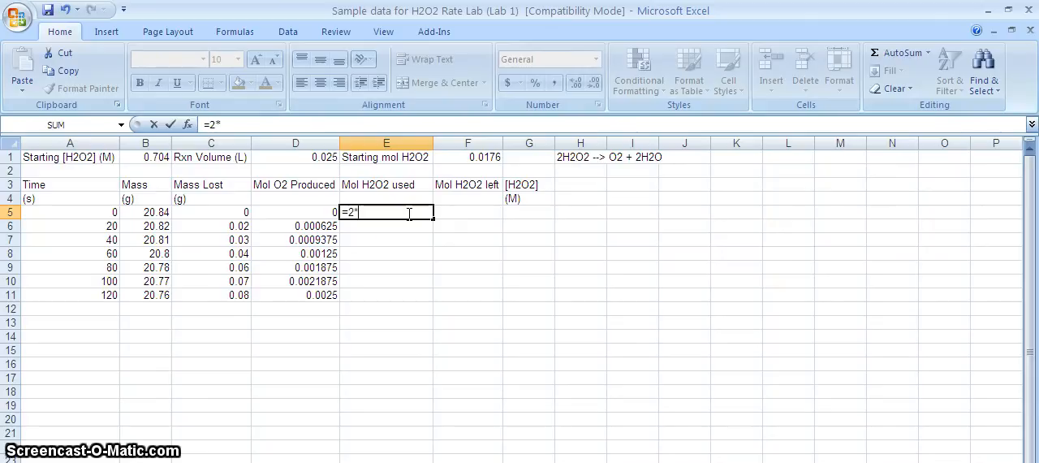
{"action": "type", "text": "2*"}
{"action": "left_click", "coordinate": [325, 212]}
{"action": "key", "text": "Return"}
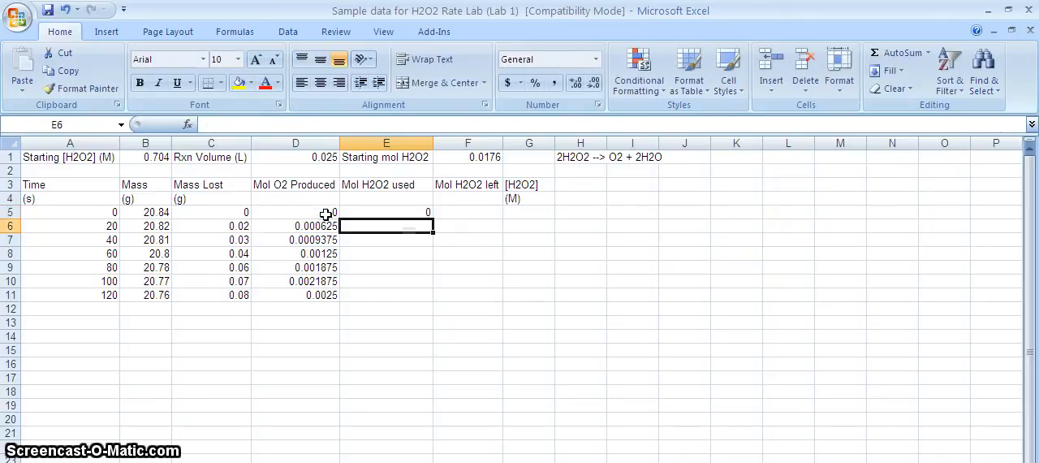
{"action": "left_click", "coordinate": [410, 213]}
{"action": "left_click_drag", "start_coordinate": [433, 220], "coordinate": [422, 297]}
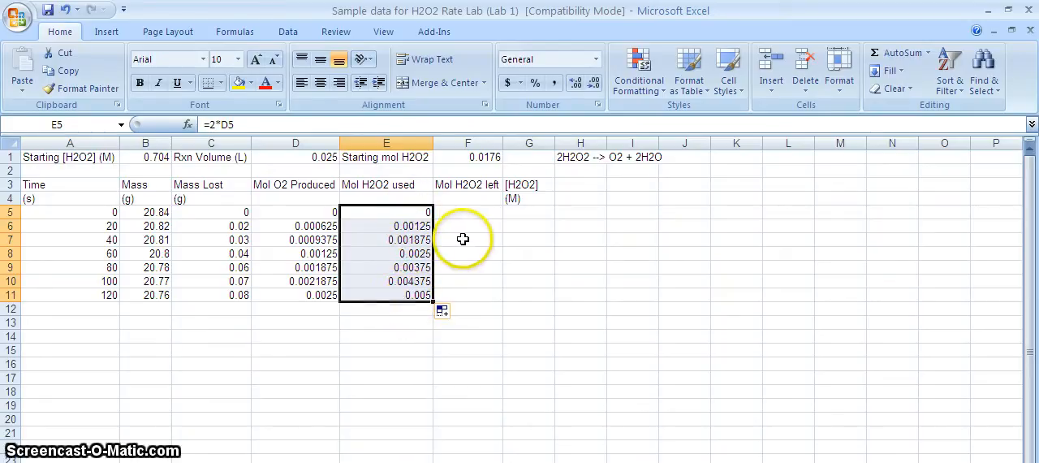
{"action": "left_click", "coordinate": [492, 160]}
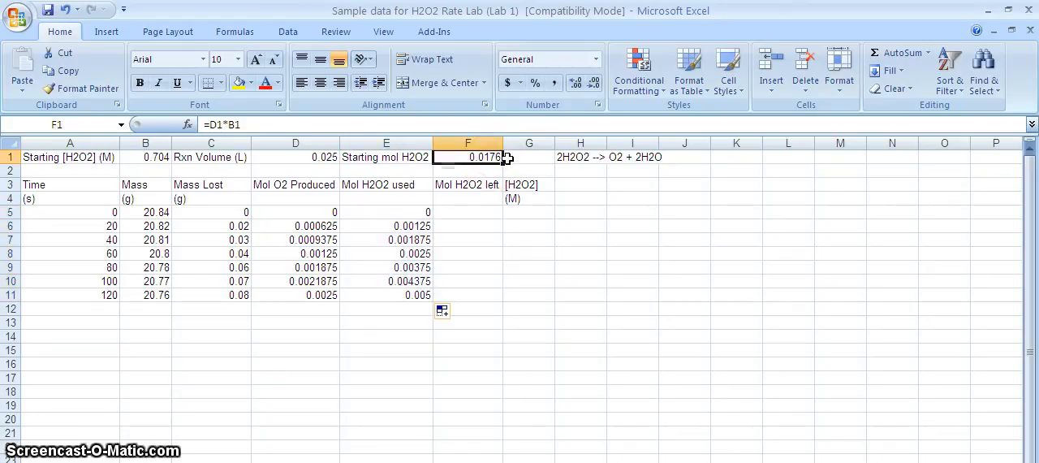
{"action": "left_click", "coordinate": [424, 239]}
{"action": "left_click", "coordinate": [424, 253]}
{"action": "left_click", "coordinate": [426, 267]}
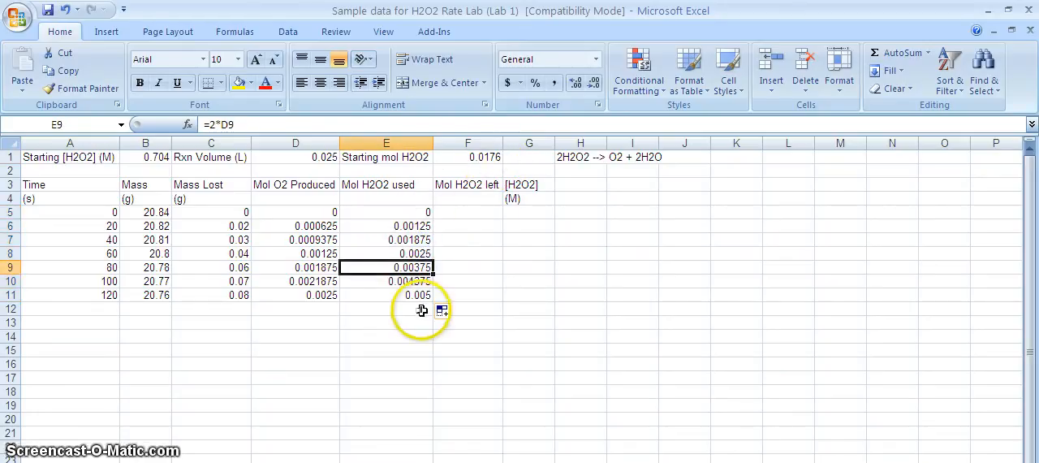
{"action": "left_click", "coordinate": [501, 159]}
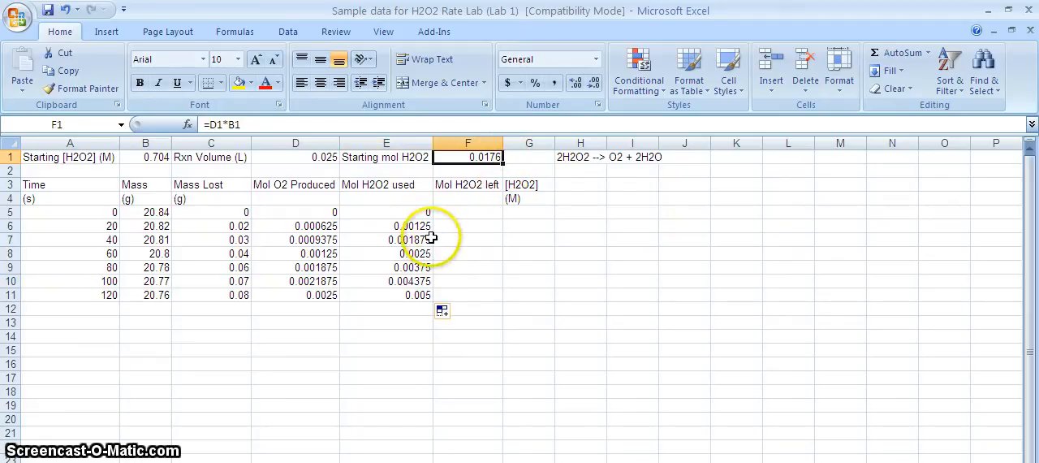
- Calculate the moles of H2O2 left in F5 with =$F$1-E5 and fill the formula down to F11
{"action": "left_click", "coordinate": [467, 215]}
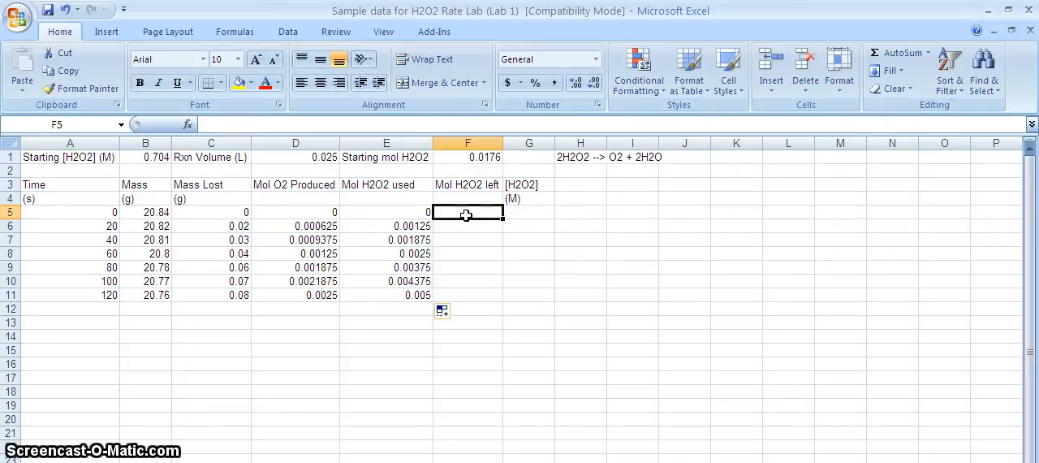
{"action": "type", "text": "="}
{"action": "left_click", "coordinate": [481, 158]}
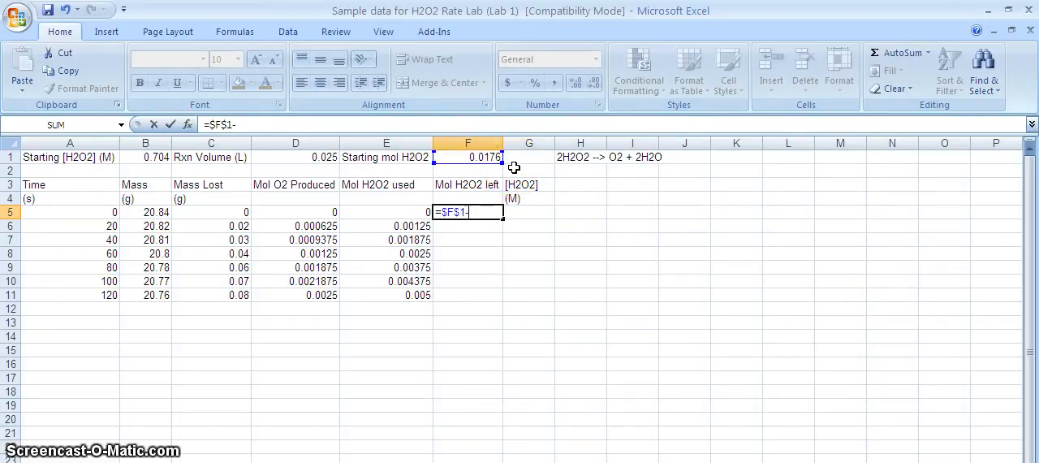
{"action": "left_click", "coordinate": [400, 213]}
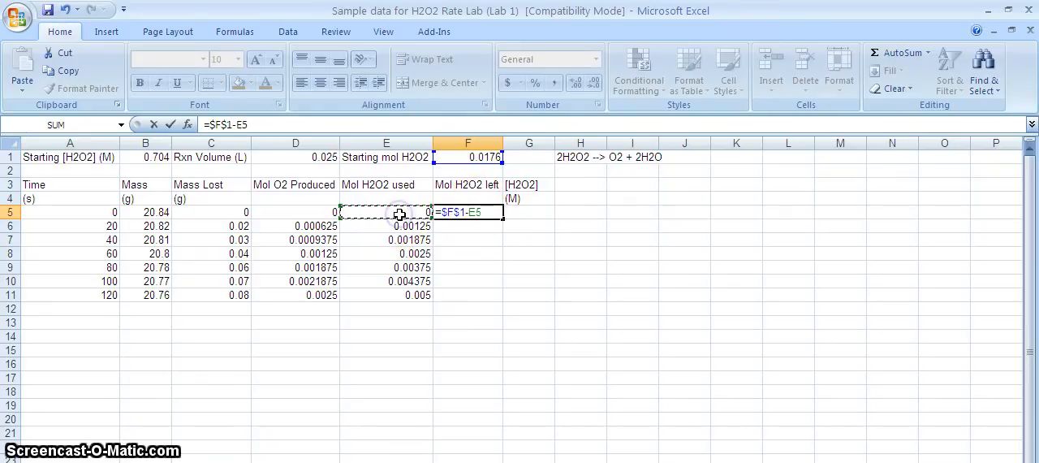
{"action": "key", "text": "Return"}
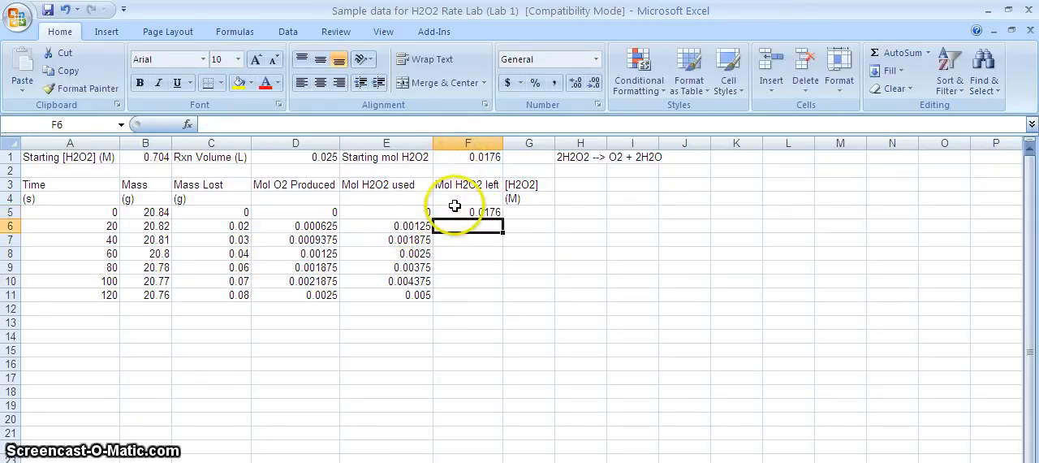
{"action": "left_click", "coordinate": [484, 212]}
{"action": "left_click_drag", "start_coordinate": [502, 218], "coordinate": [502, 300]}
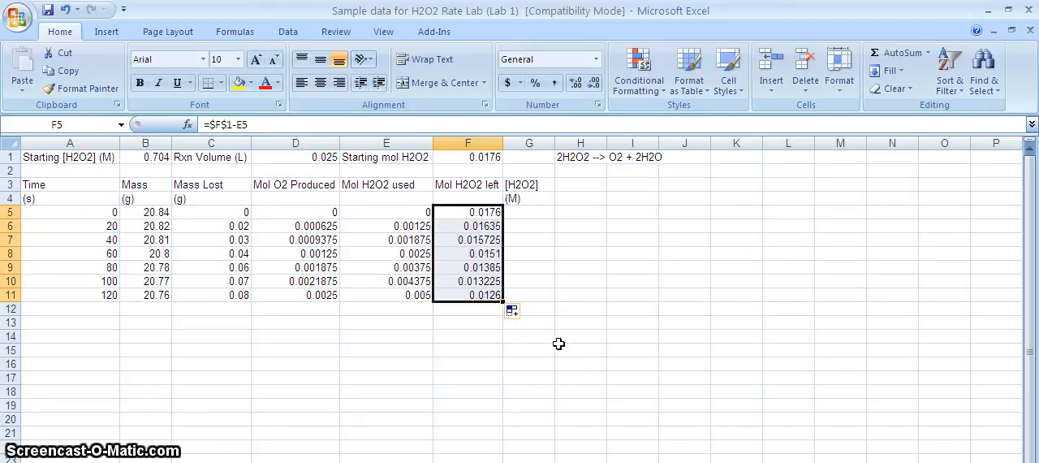
- Calculate the H2O2 concentration in G5 with =F5/$D$1 and fill the formula down to G11
{"action": "left_click", "coordinate": [538, 211]}
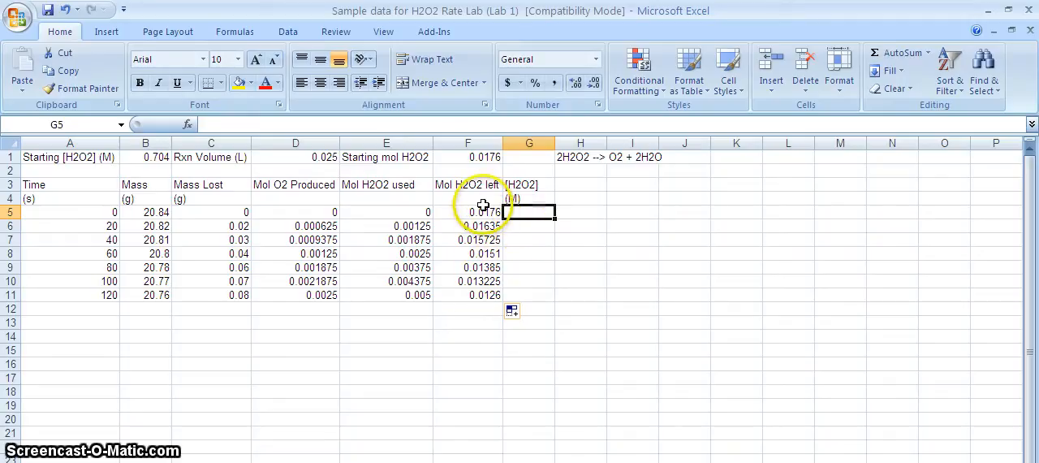
{"action": "type", "text": "="}
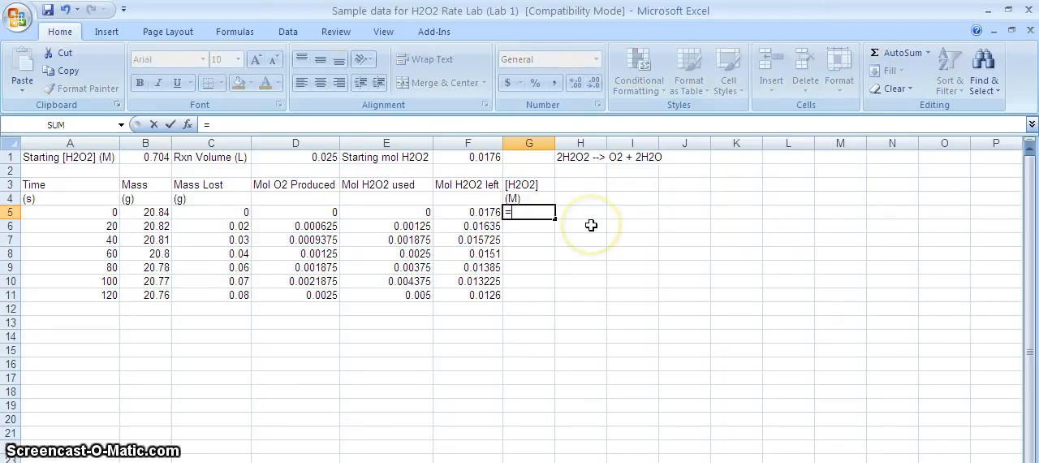
{"action": "left_click", "coordinate": [475, 212]}
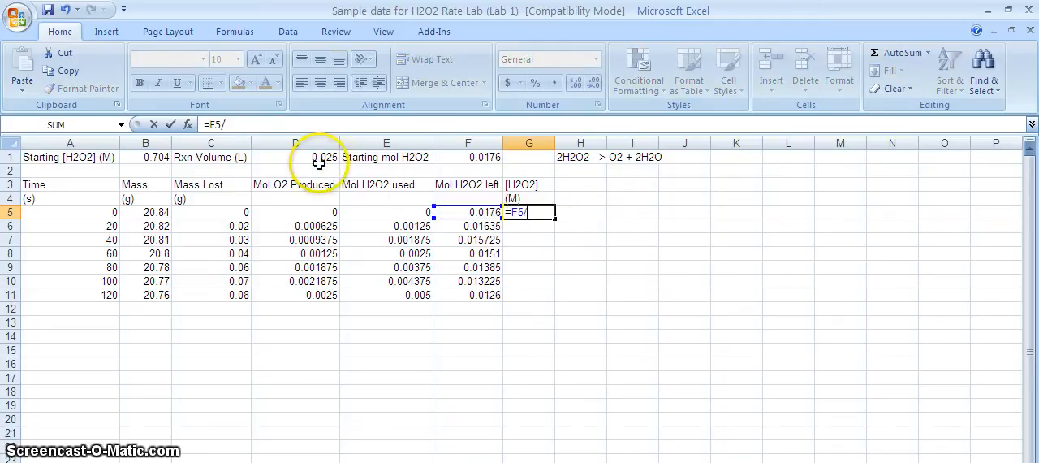
{"action": "left_click", "coordinate": [319, 162]}
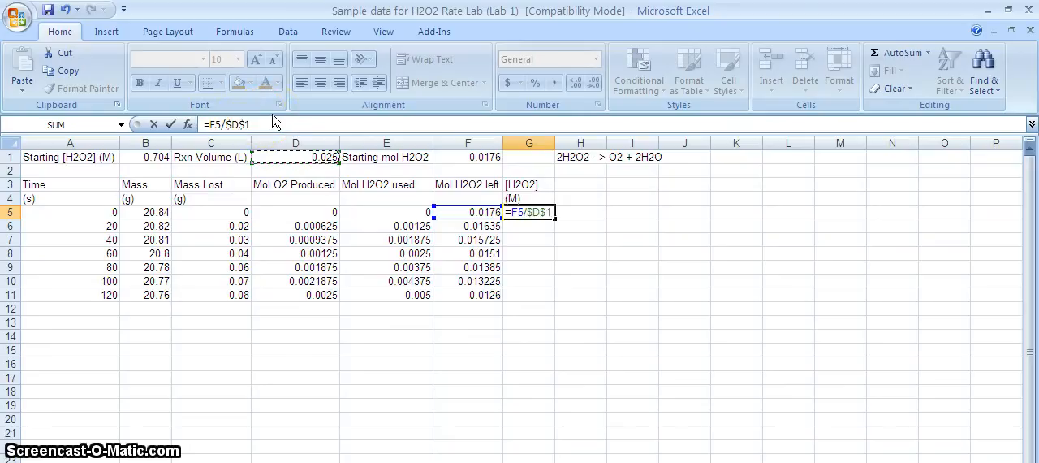
{"action": "key", "text": "Return"}
{"action": "left_click", "coordinate": [545, 214]}
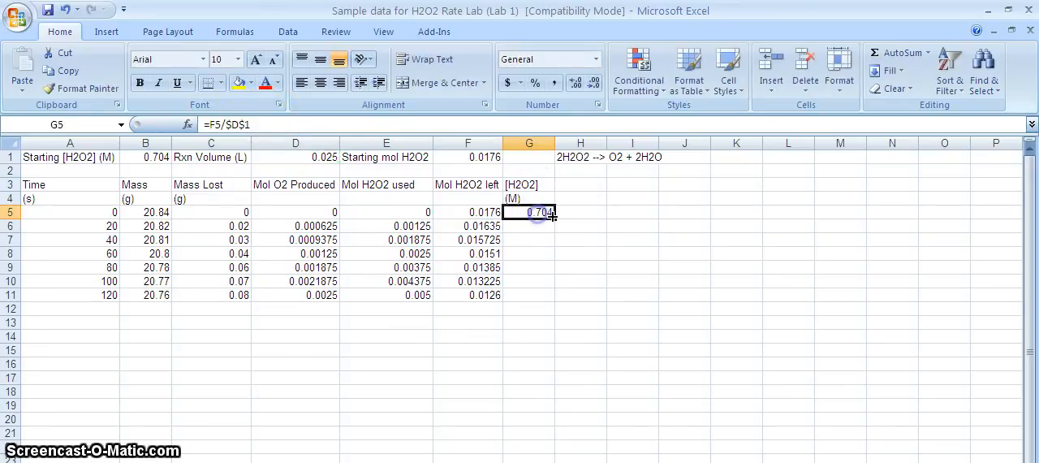
{"action": "left_click_drag", "start_coordinate": [548, 294], "coordinate": [544, 301]}
{"action": "left_click", "coordinate": [545, 324]}
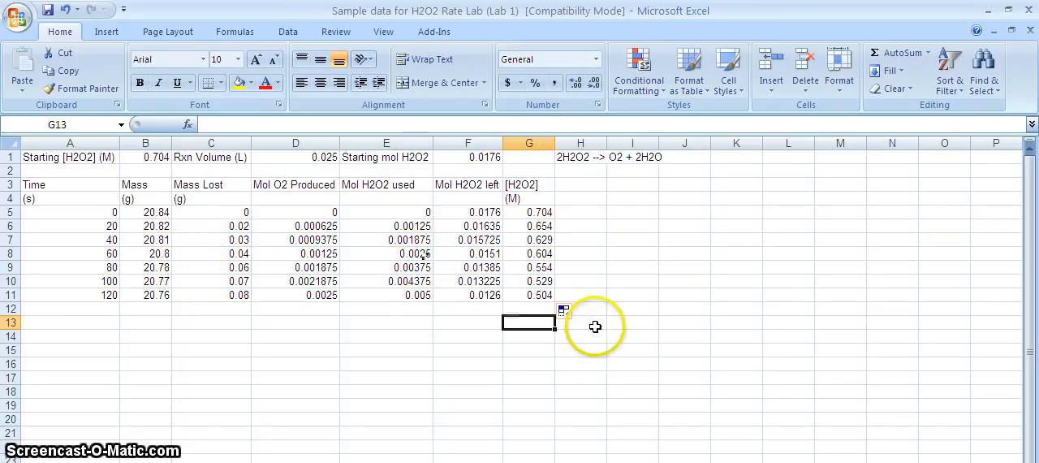
- Insert a blank markers-only scatter chart and place it beside the data table, below the reaction equation
{"action": "left_click", "coordinate": [612, 362]}
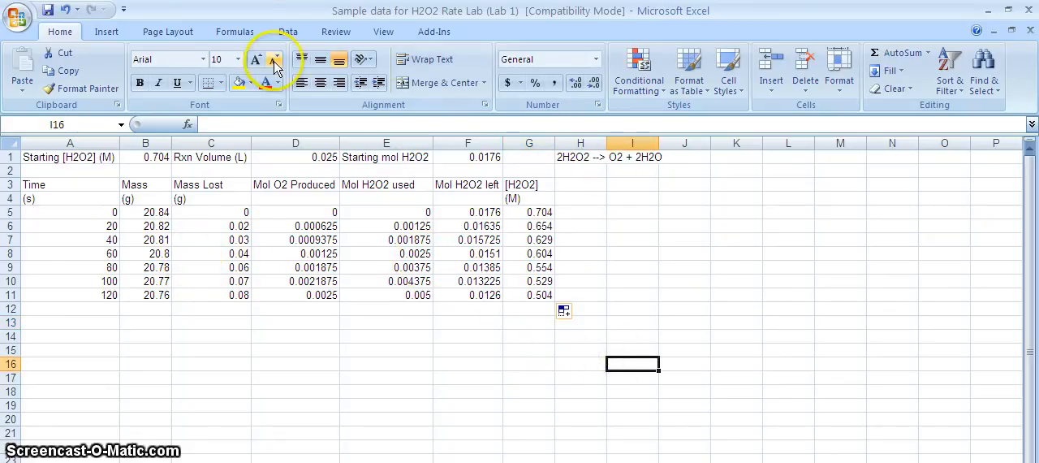
{"action": "left_click", "coordinate": [112, 38]}
{"action": "left_click", "coordinate": [432, 79]}
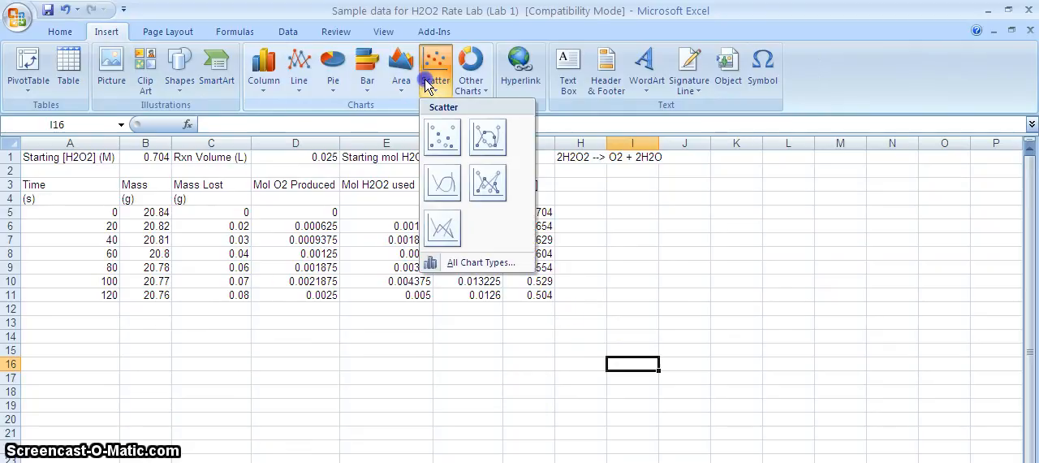
{"action": "left_click", "coordinate": [442, 137]}
{"action": "left_click_drag", "start_coordinate": [637, 322], "coordinate": [884, 243]}
{"action": "left_click", "coordinate": [691, 296]}
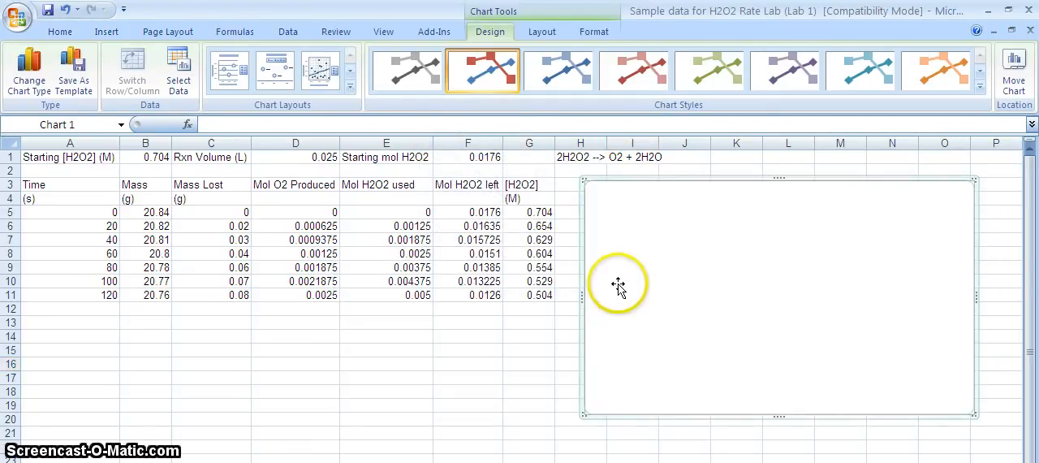
{"action": "left_click", "coordinate": [533, 350]}
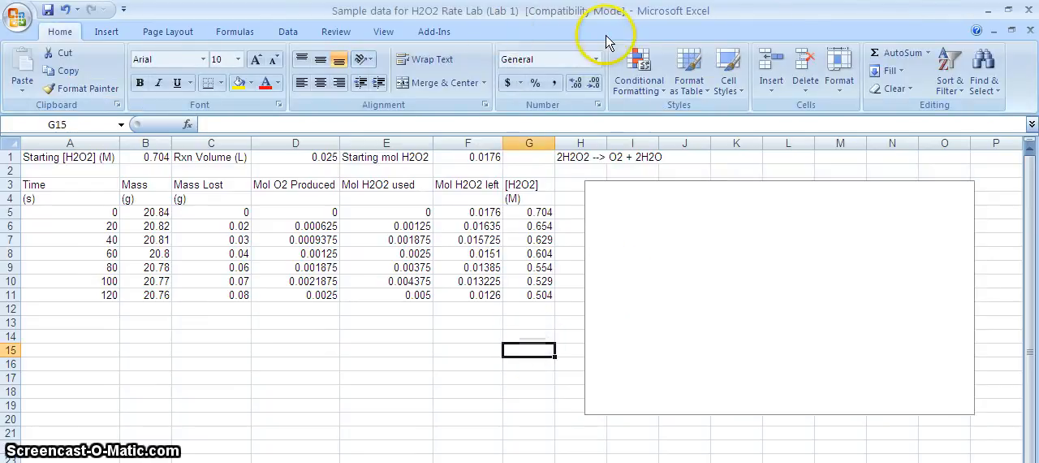
- Add a chart data series named Trial 1, using the times in A5:A11 as its X values
{"action": "left_click", "coordinate": [637, 186]}
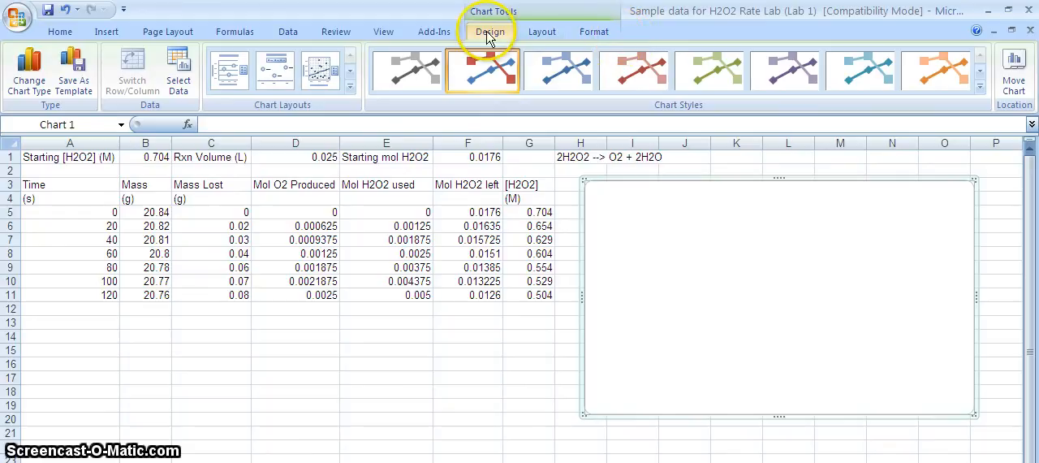
{"action": "left_click", "coordinate": [180, 81]}
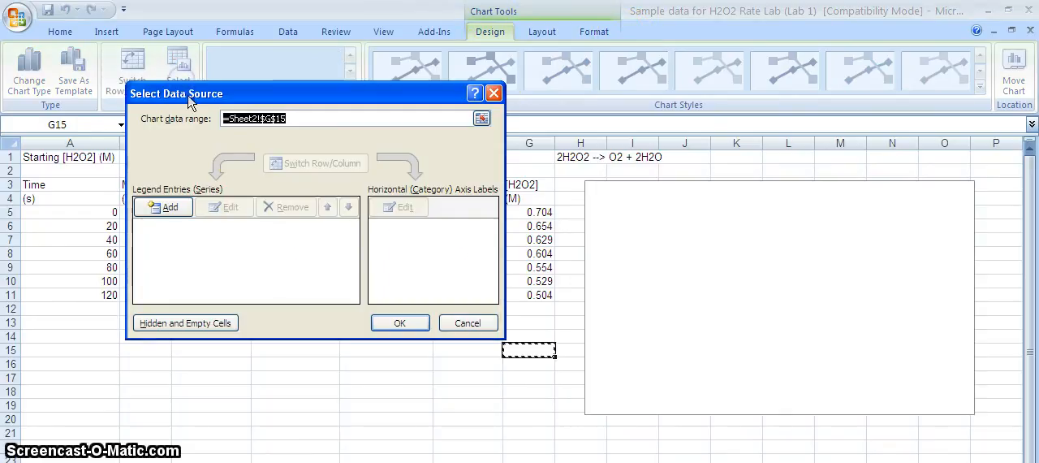
{"action": "left_click", "coordinate": [166, 207]}
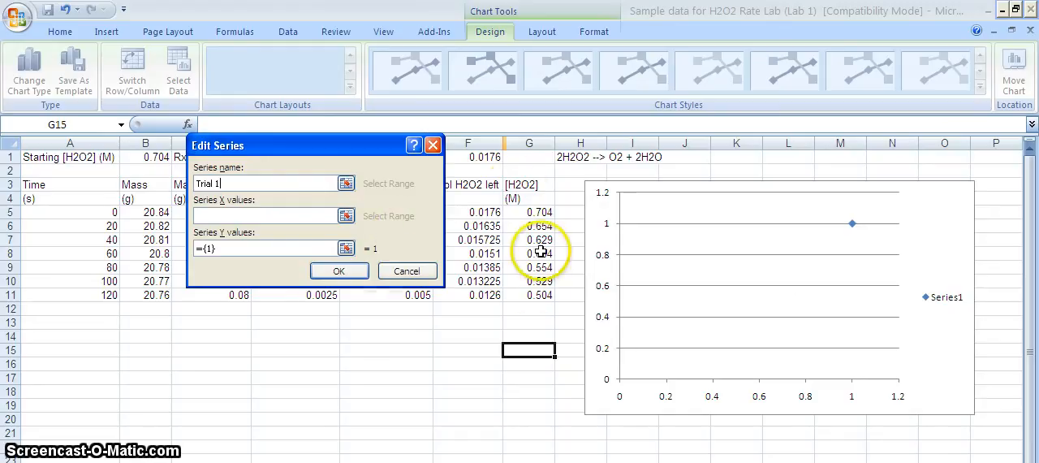
{"action": "left_click", "coordinate": [346, 216]}
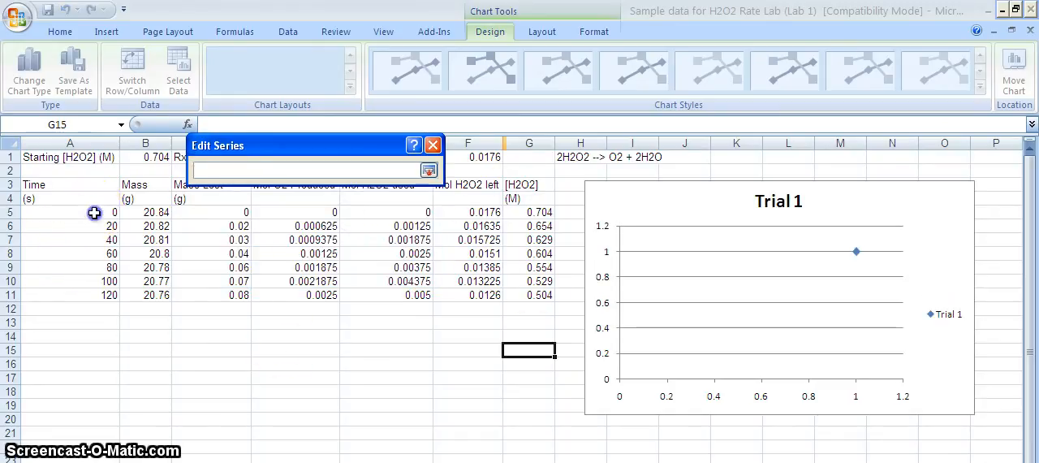
{"action": "left_click_drag", "start_coordinate": [93, 212], "coordinate": [76, 296]}
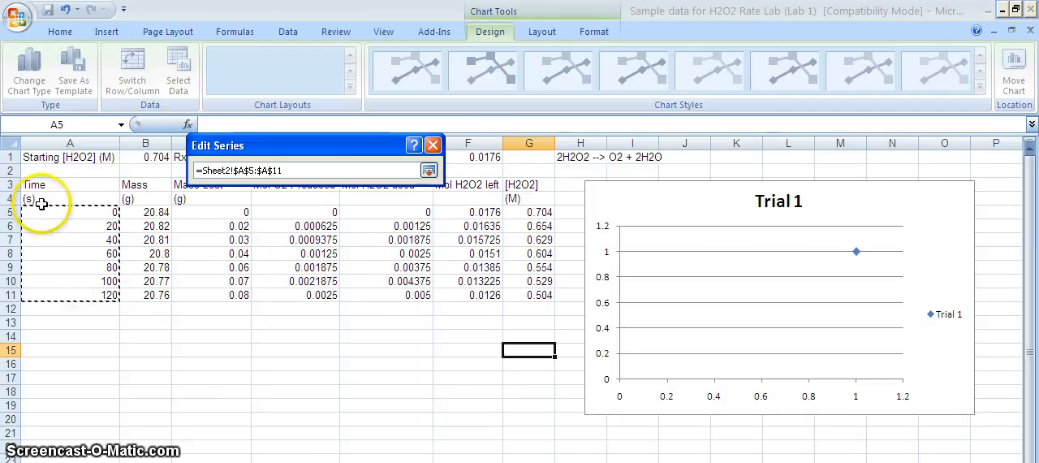
{"action": "key", "text": "Return"}
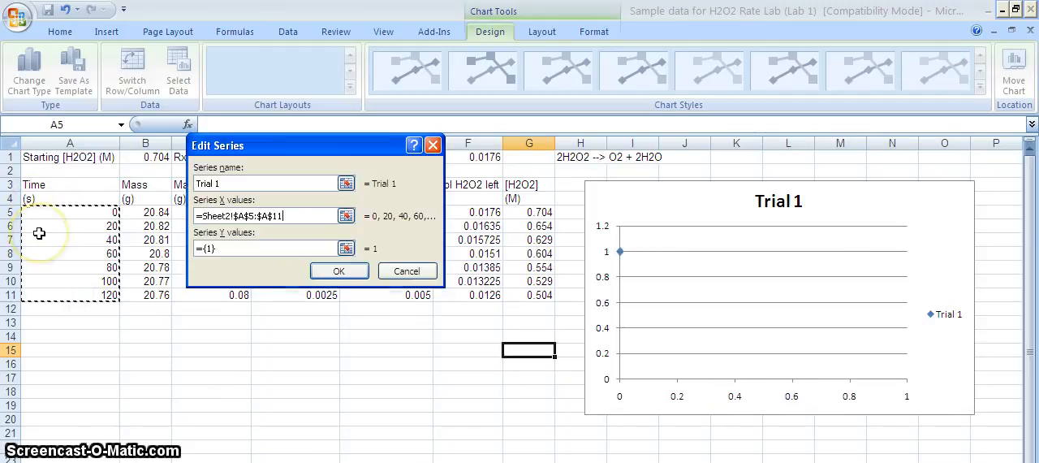
- Set the Trial 1 series' Y values to the concentrations in G5:G11 and accept the data source
{"action": "left_click", "coordinate": [345, 247]}
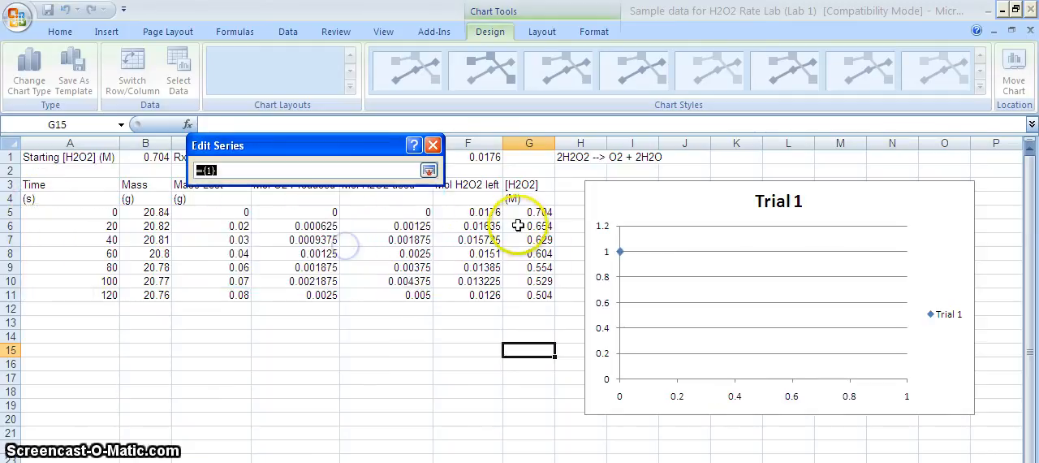
{"action": "left_click_drag", "start_coordinate": [520, 212], "coordinate": [523, 291]}
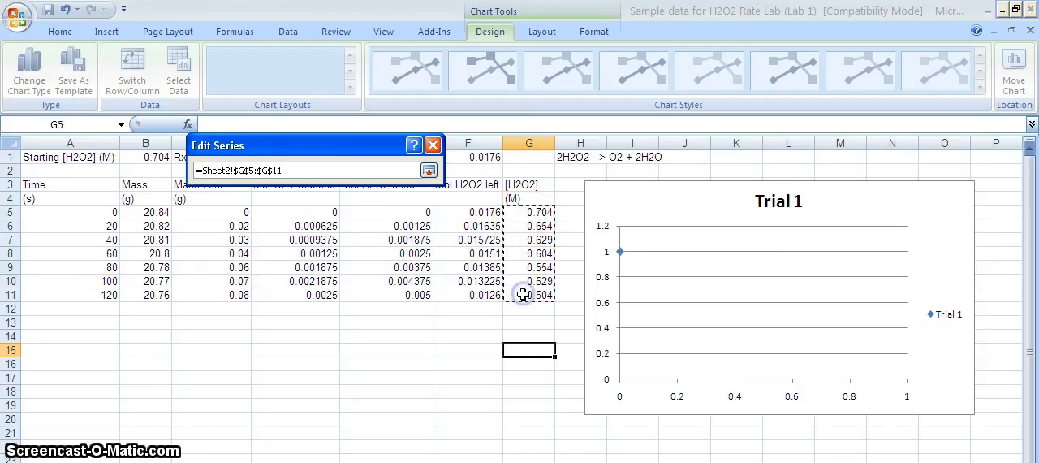
{"action": "key", "text": "Return"}
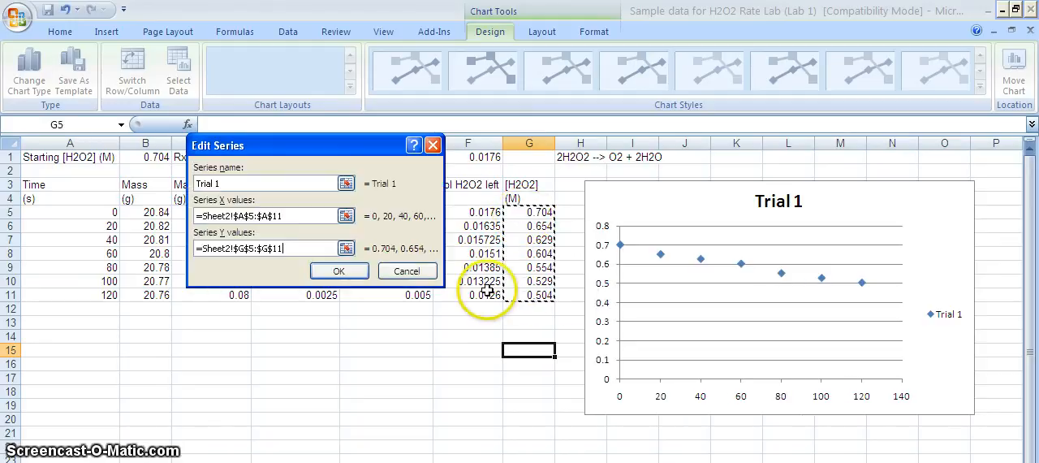
{"action": "left_click", "coordinate": [349, 272]}
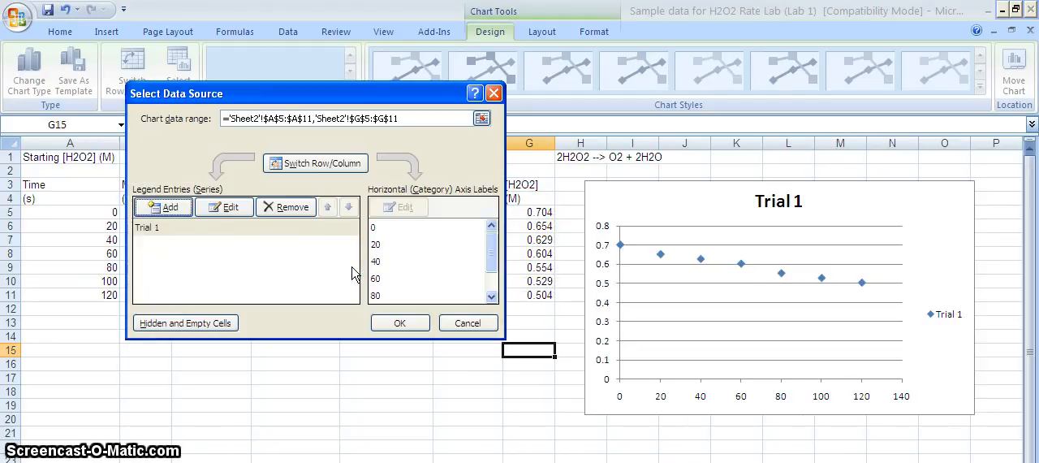
{"action": "left_click", "coordinate": [399, 323]}
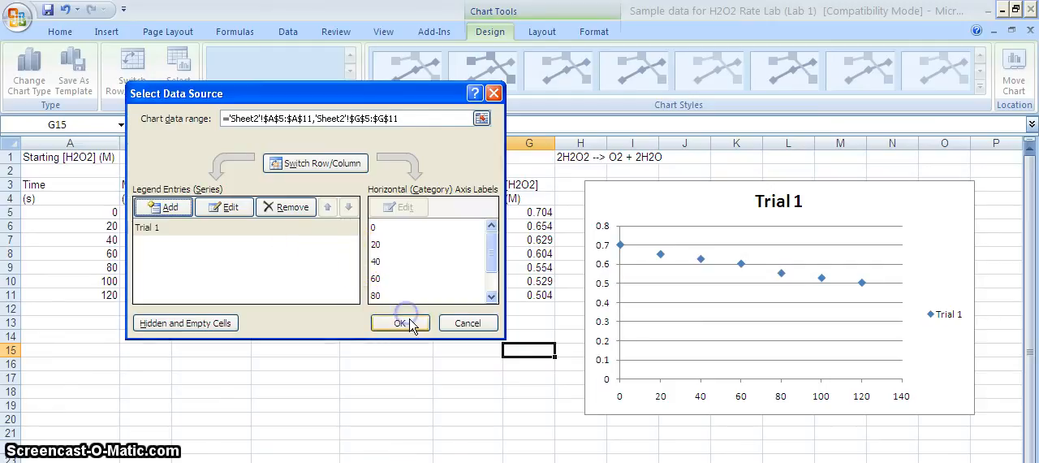
- Delete the chart's horizontal gridlines and set the vertical axis to a fixed minimum of 0.5
{"action": "left_click", "coordinate": [710, 322]}
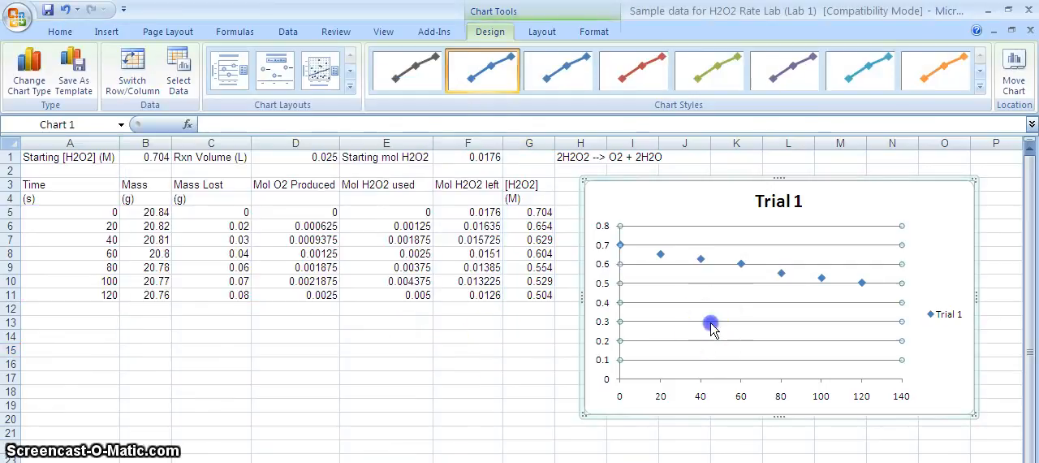
{"action": "key", "text": "Delete"}
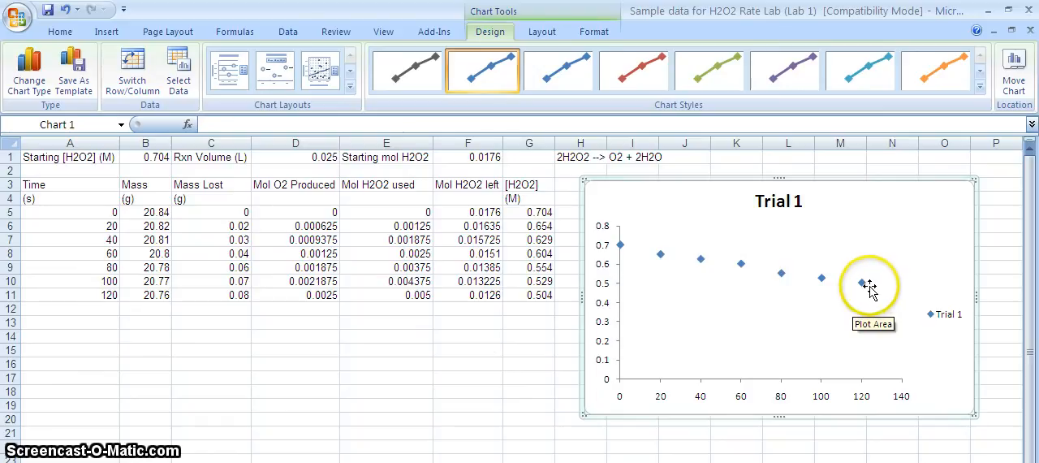
{"action": "left_click", "coordinate": [619, 307]}
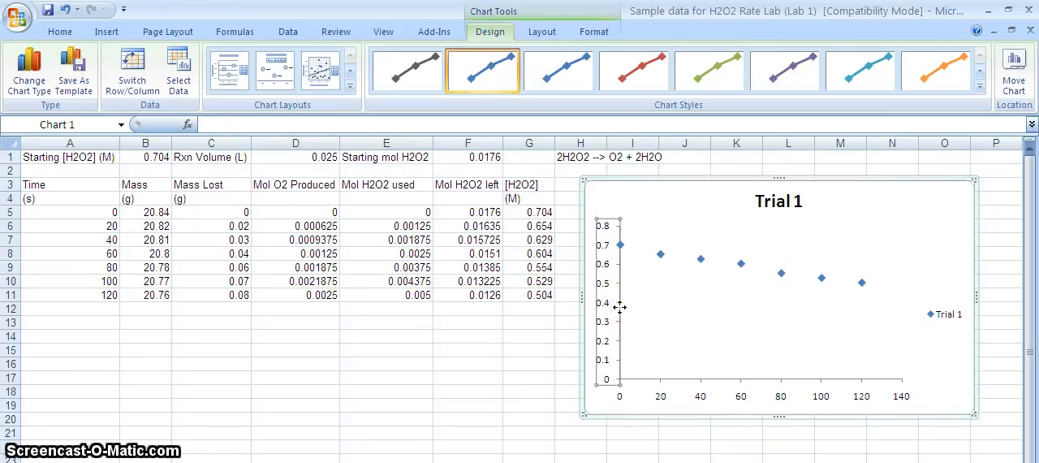
{"action": "right_click", "coordinate": [620, 314]}
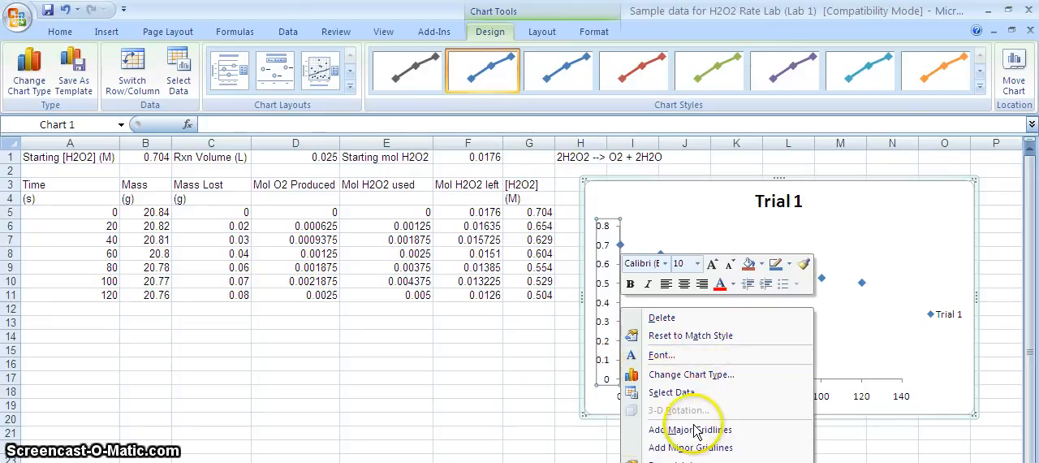
{"action": "left_click", "coordinate": [686, 459]}
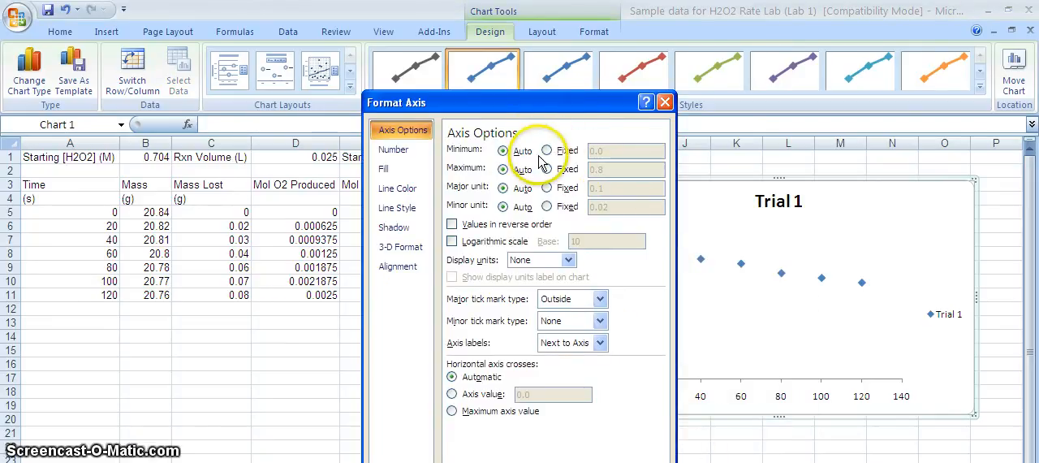
{"action": "left_click", "coordinate": [547, 151]}
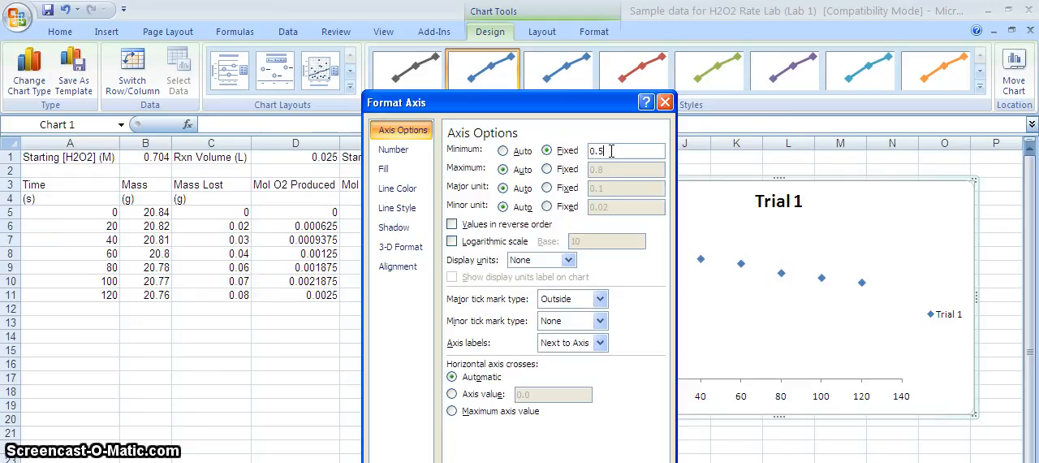
{"action": "key", "text": "Return"}
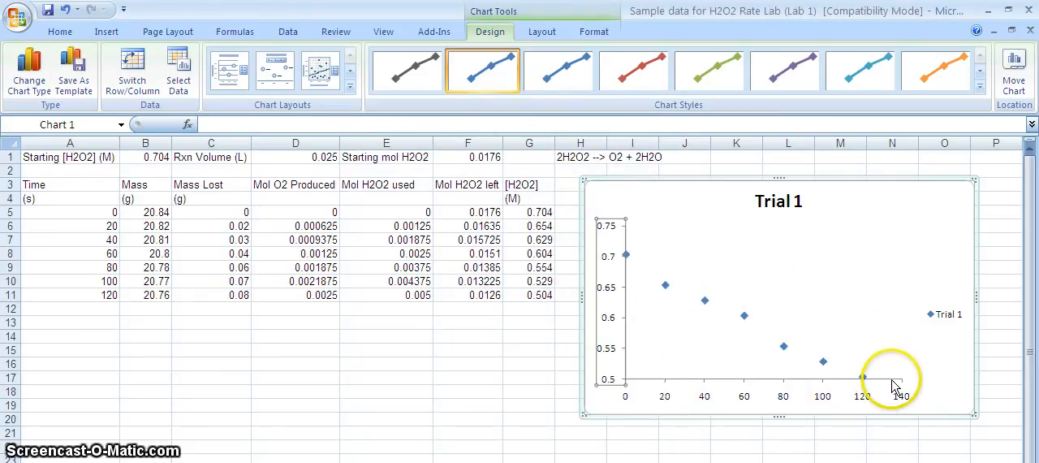
- Widen the chart's plot area toward the legend
{"action": "left_click", "coordinate": [867, 335]}
{"action": "left_click_drag", "start_coordinate": [906, 302], "coordinate": [939, 302]}
{"action": "left_click", "coordinate": [960, 381]}
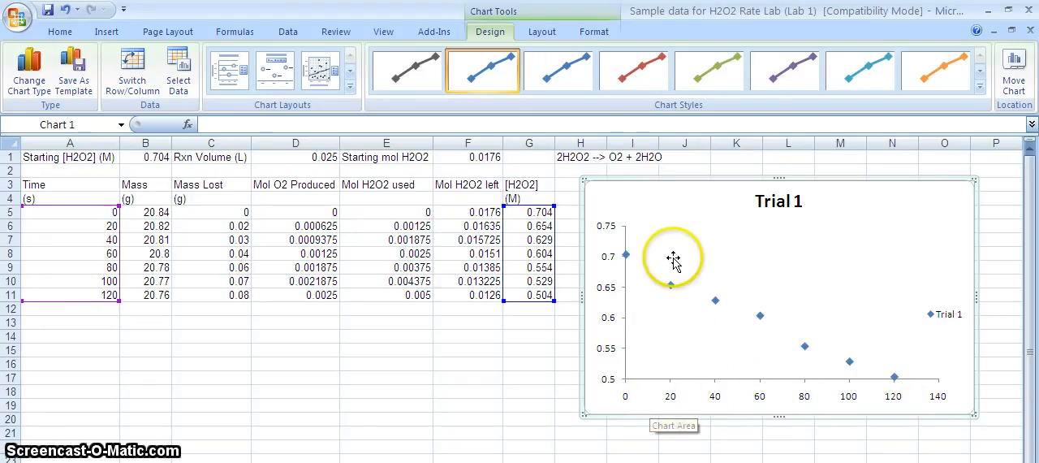
- Add a horizontal axis title below the axis reading "Time (s)"
{"action": "left_click", "coordinate": [541, 31]}
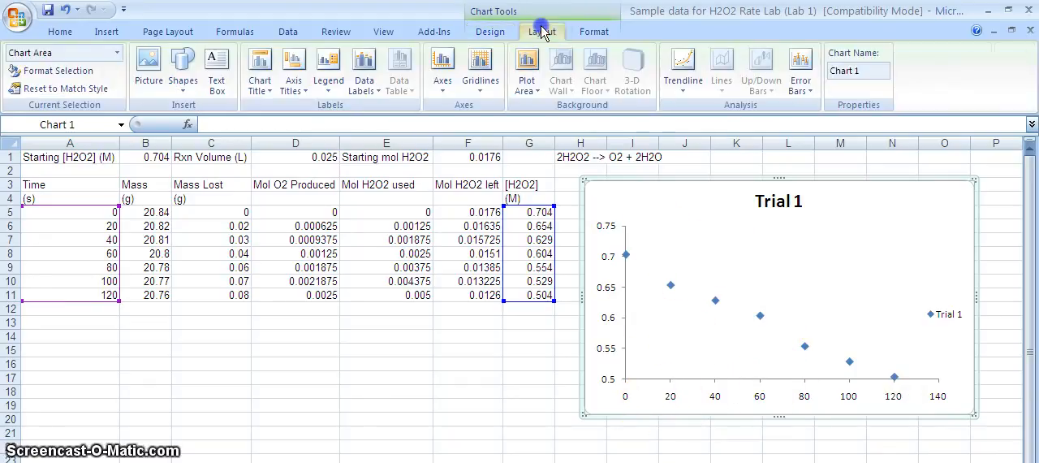
{"action": "left_click", "coordinate": [292, 73]}
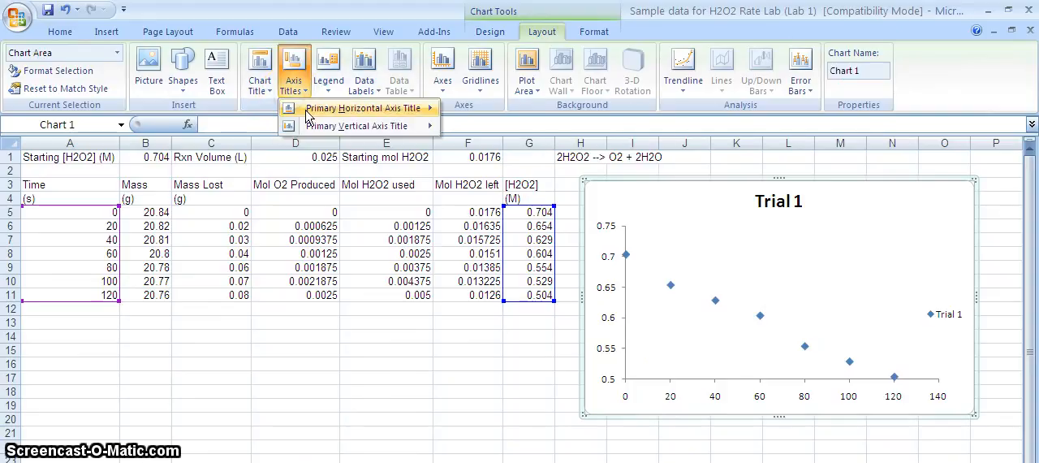
{"action": "mouse_move", "coordinate": [405, 108]}
{"action": "left_click", "coordinate": [509, 153]}
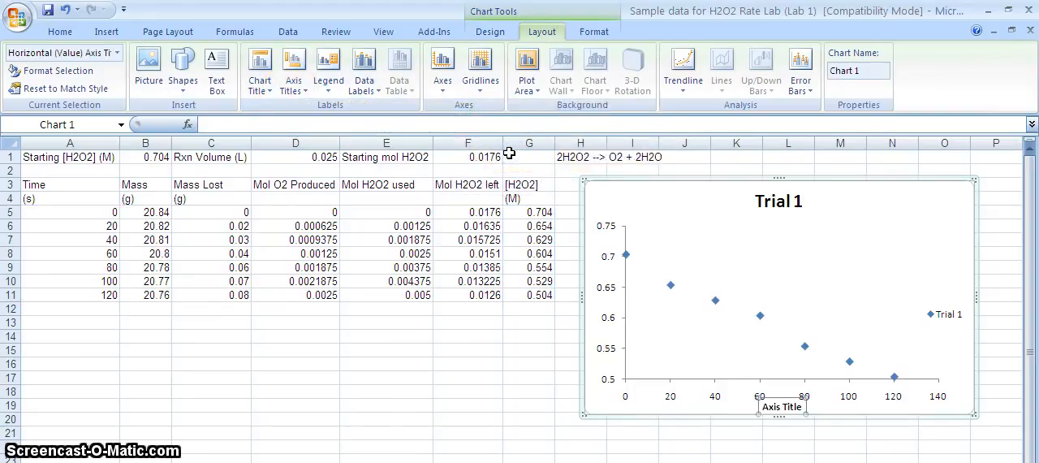
{"action": "type", "text": "Time ("}
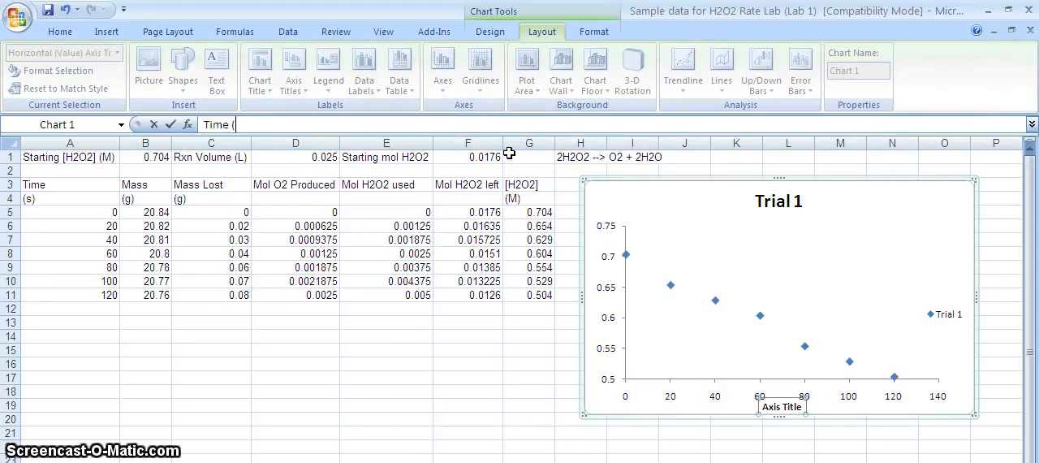
{"action": "type", "text": "s)"}
{"action": "key", "text": "Return"}
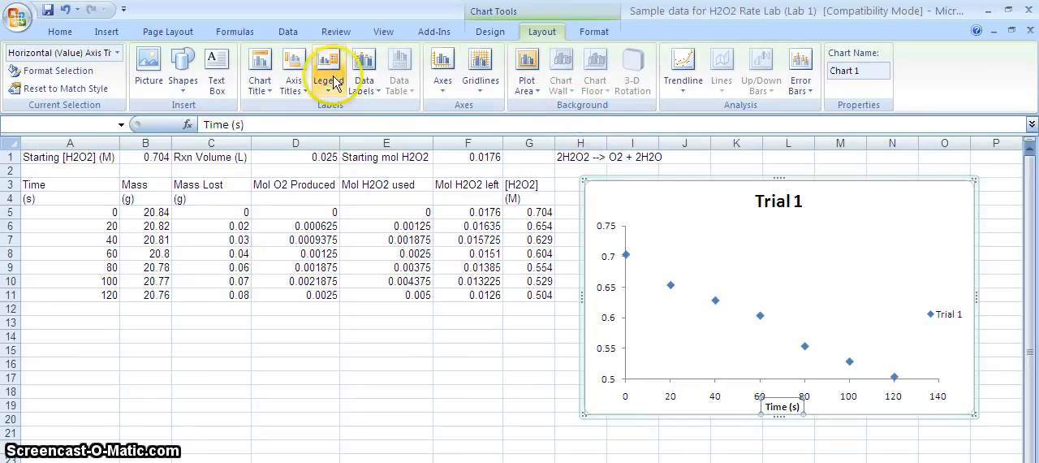
- Add a rotated vertical axis title reading "[H2O2] (M)"
{"action": "left_click", "coordinate": [298, 85]}
{"action": "mouse_move", "coordinate": [357, 126]}
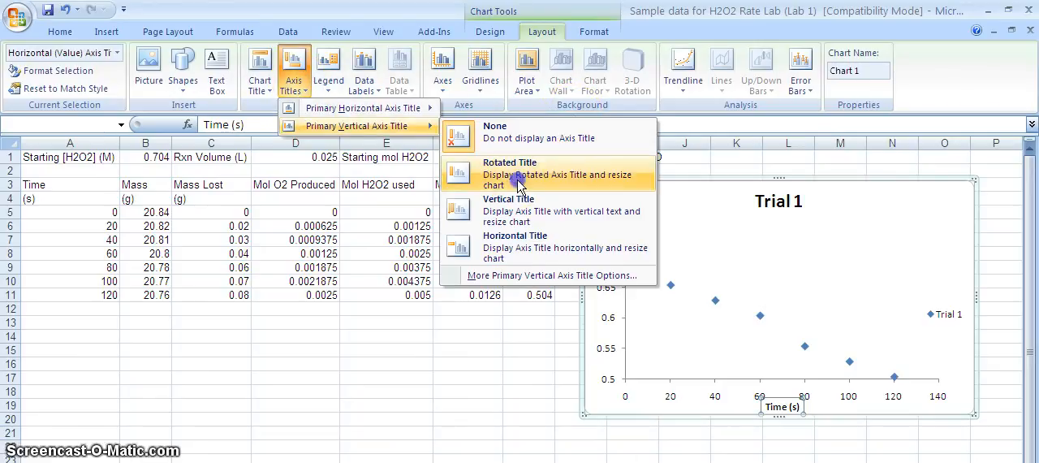
{"action": "left_click", "coordinate": [495, 167]}
{"action": "type", "text": "H2O2"}
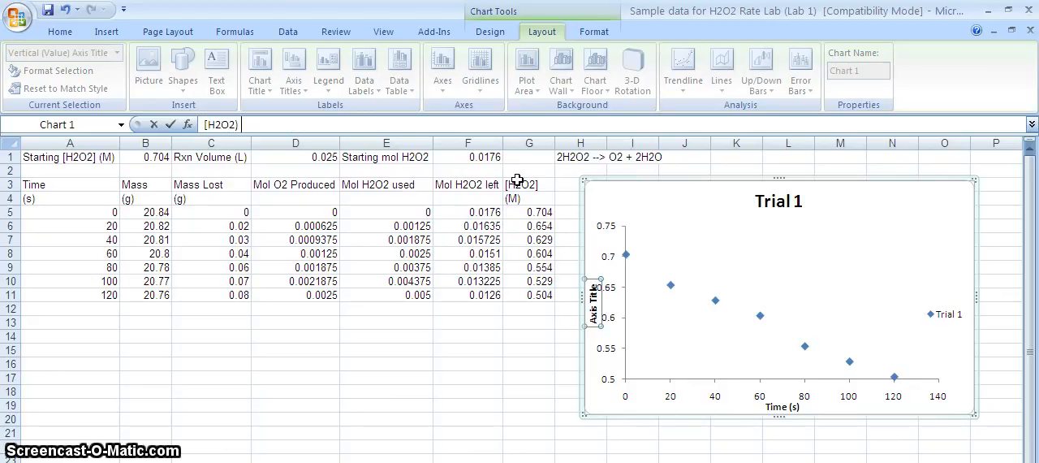
{"action": "type", "text": ")"}
{"action": "key", "text": "Return"}
{"action": "key", "text": "Up"}
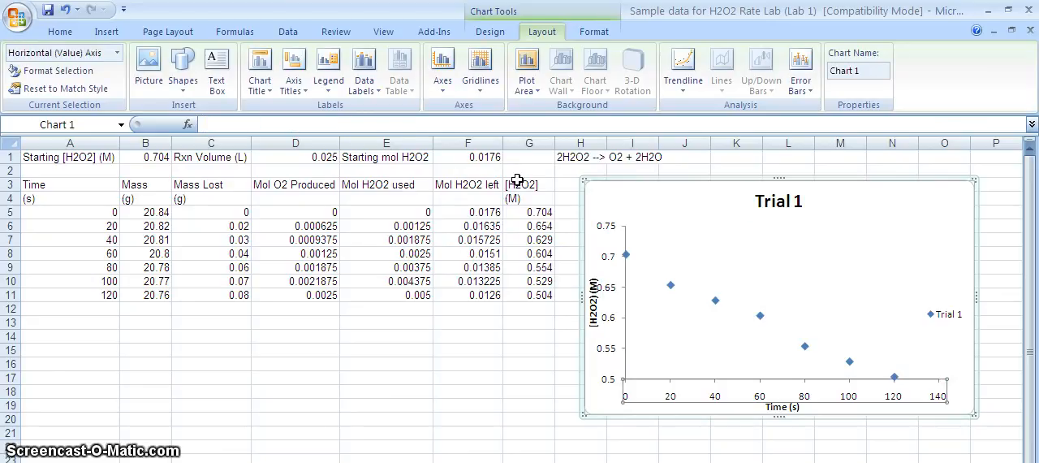
{"action": "left_click", "coordinate": [594, 299]}
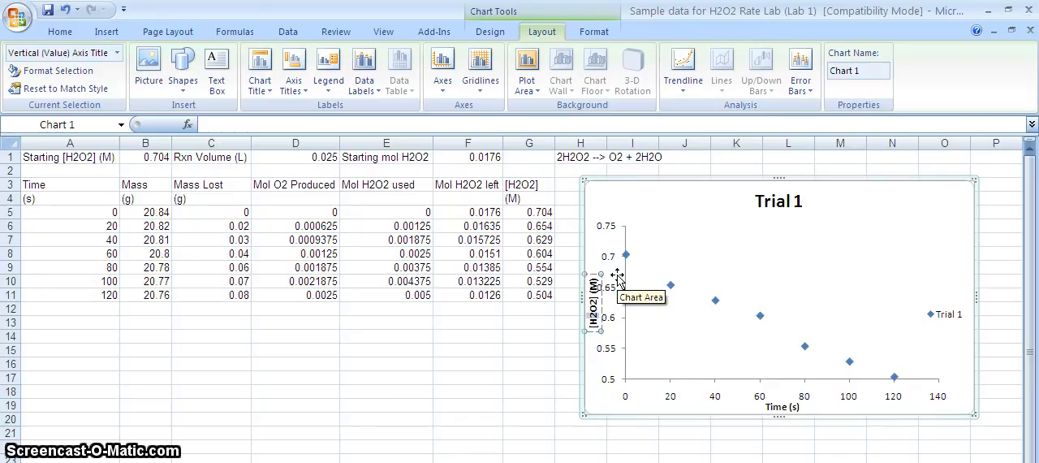
- Format the 2 after the H in the vertical axis title as subscript
{"action": "right_click", "coordinate": [594, 312]}
{"action": "left_click", "coordinate": [629, 377]}
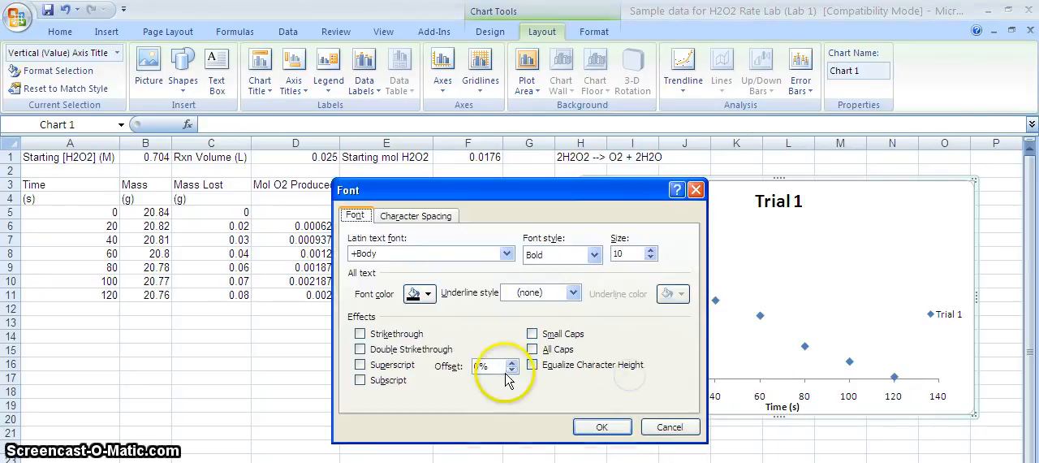
{"action": "left_click", "coordinate": [387, 381]}
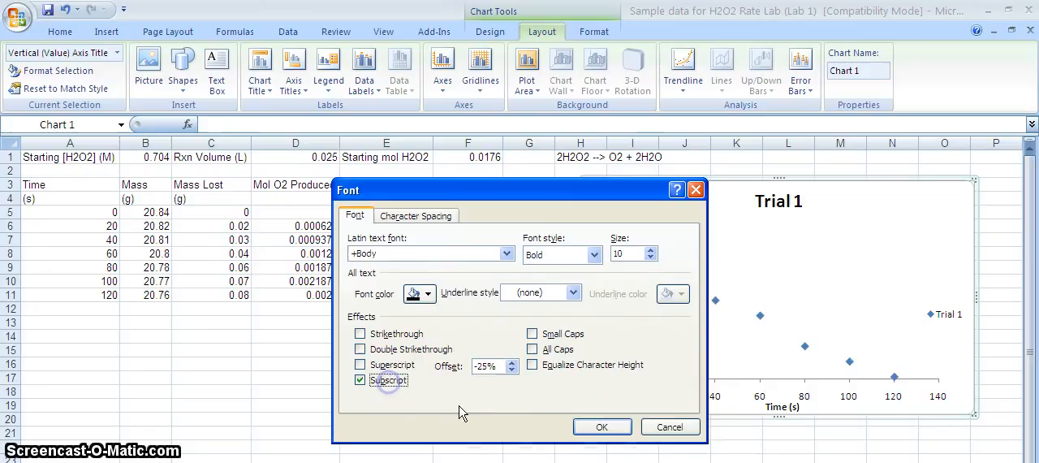
{"action": "left_click", "coordinate": [601, 427]}
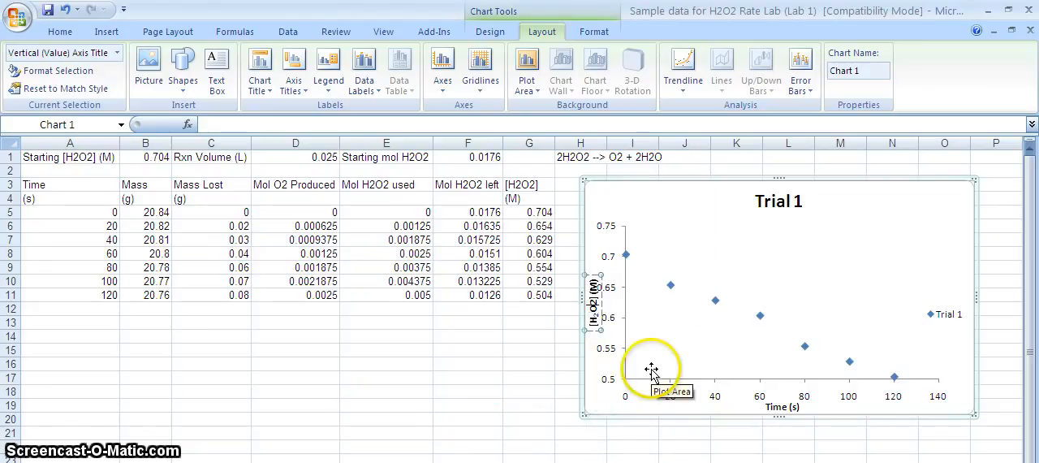
- Format the 2 after the O in the vertical axis title as subscript
{"action": "right_click", "coordinate": [597, 302]}
{"action": "left_click", "coordinate": [635, 367]}
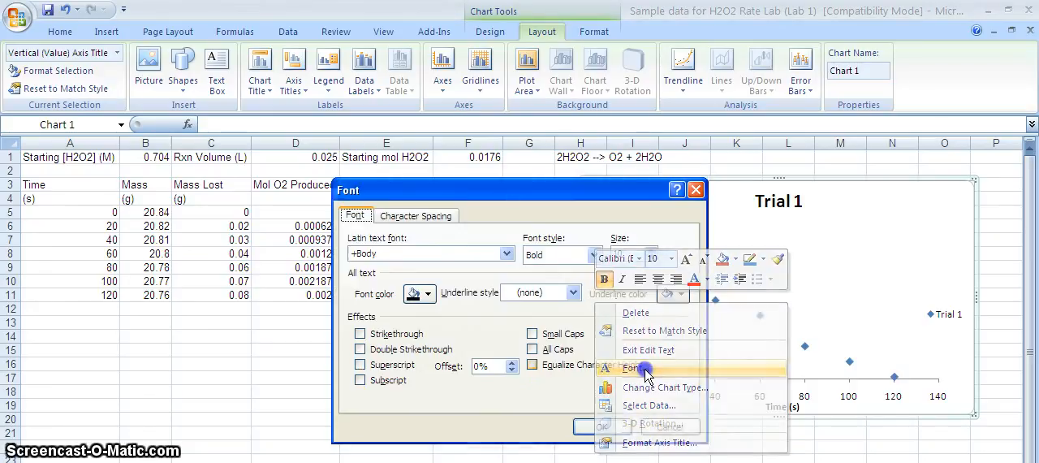
{"action": "left_click", "coordinate": [391, 380]}
{"action": "left_click", "coordinate": [601, 426]}
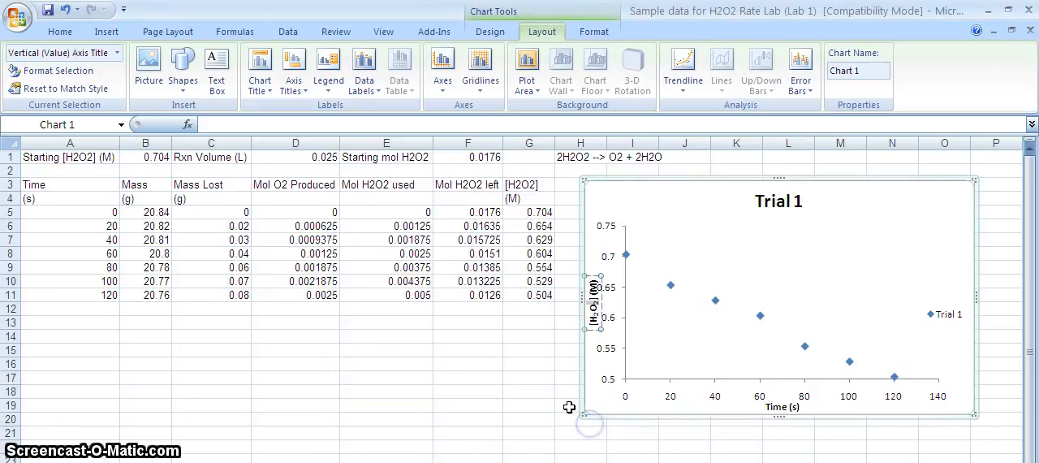
{"action": "left_click", "coordinate": [535, 405]}
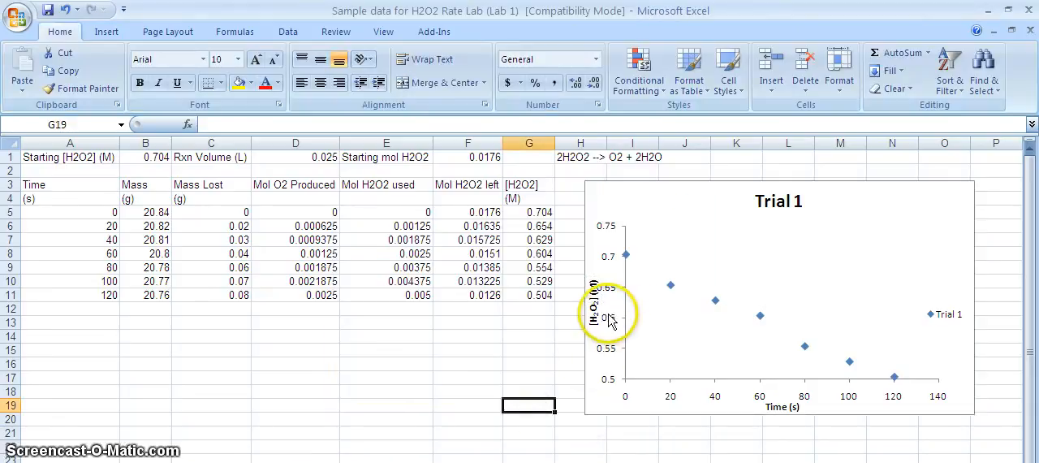
- Narrow the chart's plot area slightly so the vertical axis labels clear the axis title
{"action": "left_click", "coordinate": [607, 300]}
{"action": "left_click", "coordinate": [629, 298]}
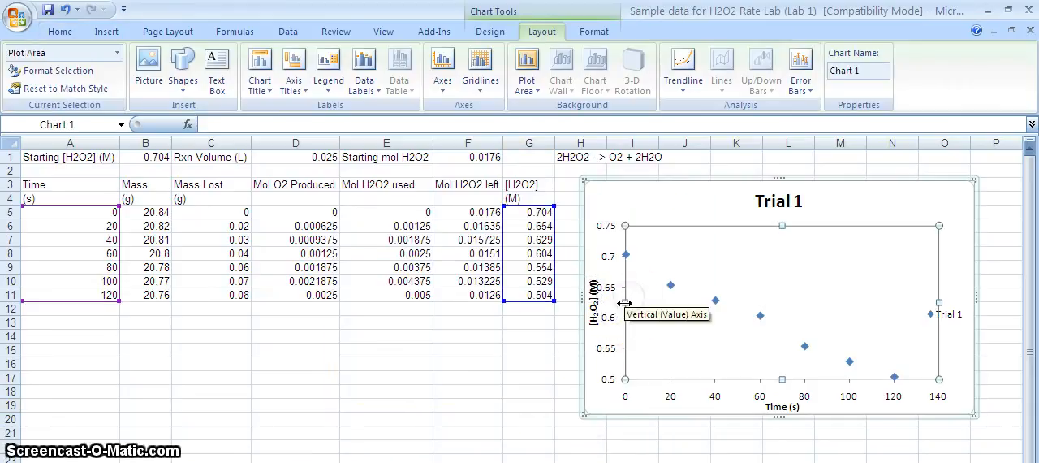
{"action": "left_click_drag", "start_coordinate": [626, 303], "coordinate": [631, 303]}
{"action": "left_click", "coordinate": [702, 434]}
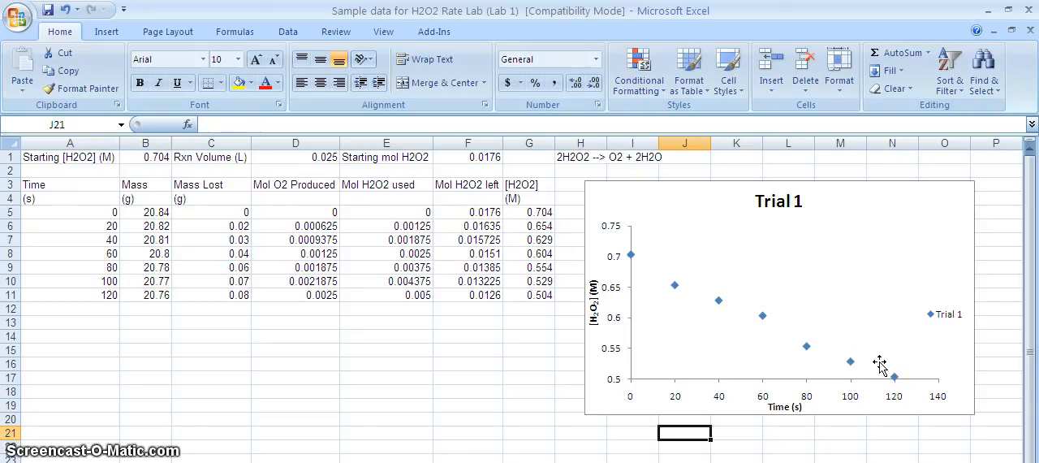
{"action": "left_click", "coordinate": [933, 360]}
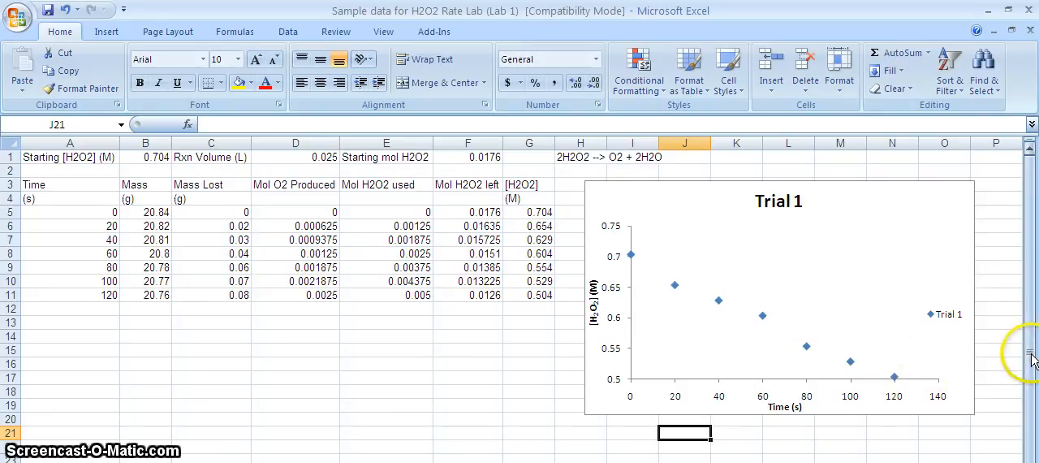
- Move the second Time and "2nd line" data block from row 24 up to B14:C22
{"action": "left_click_drag", "start_coordinate": [1032, 352], "coordinate": [1031, 364]}
{"action": "left_click_drag", "start_coordinate": [55, 446], "coordinate": [56, 462]}
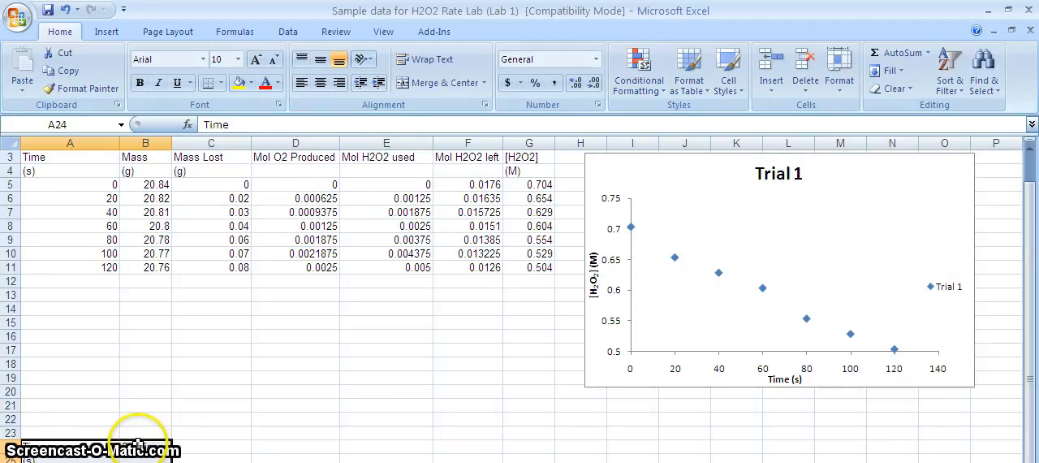
{"action": "left_click_drag", "start_coordinate": [138, 443], "coordinate": [198, 317]}
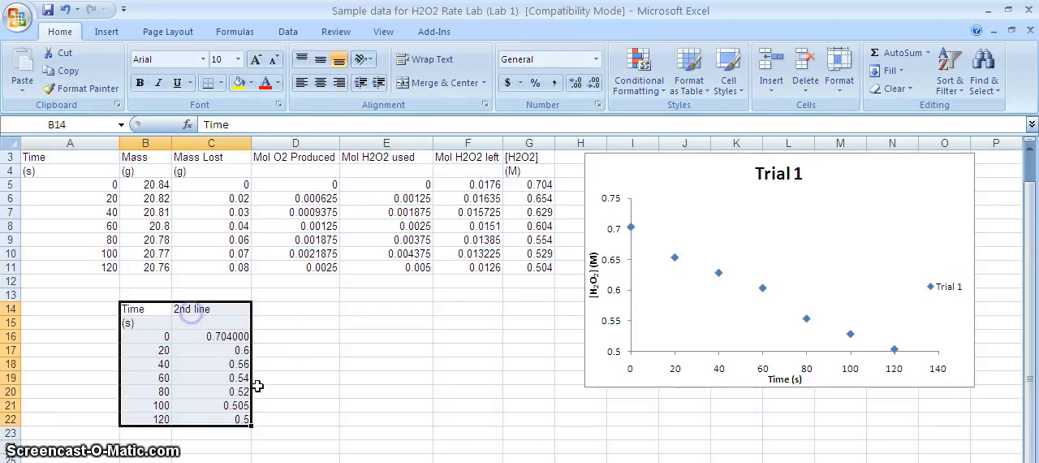
{"action": "scroll", "coordinate": [521, 440], "scroll_direction": "up", "scroll_amount": 1}
{"action": "left_click", "coordinate": [309, 378]}
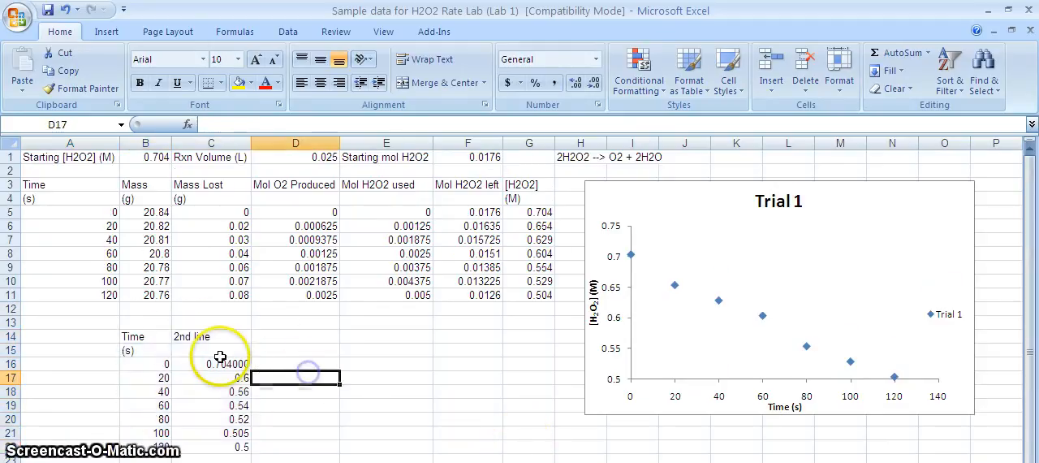
- Align the second data set with the first table by moving its Time column to A13:A21 and its "2nd line" column to G13:G21
{"action": "left_click_drag", "start_coordinate": [155, 339], "coordinate": [150, 424]}
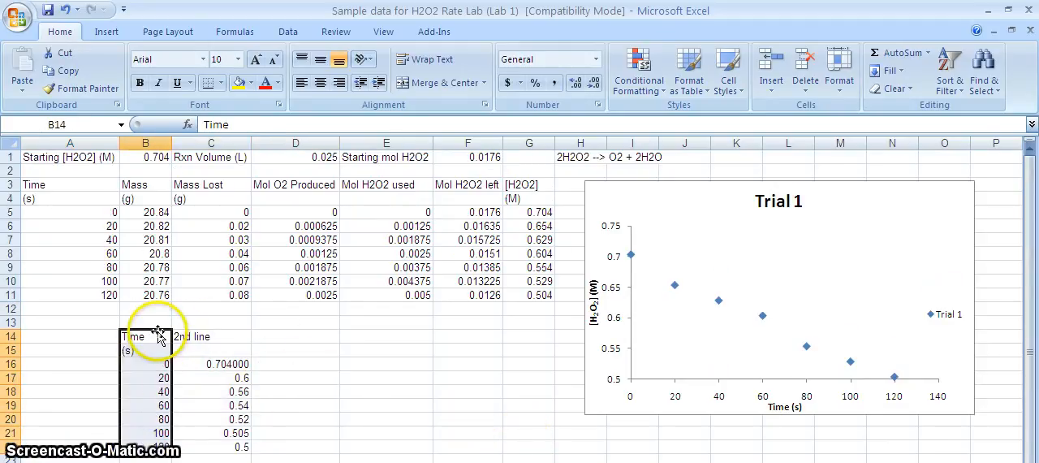
{"action": "left_click_drag", "start_coordinate": [145, 333], "coordinate": [117, 321]}
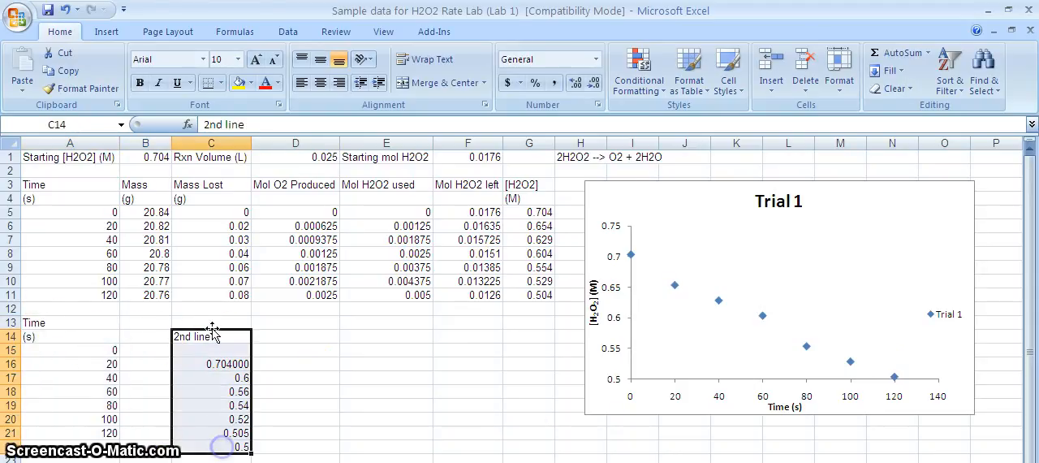
{"action": "left_click_drag", "start_coordinate": [215, 335], "coordinate": [514, 327]}
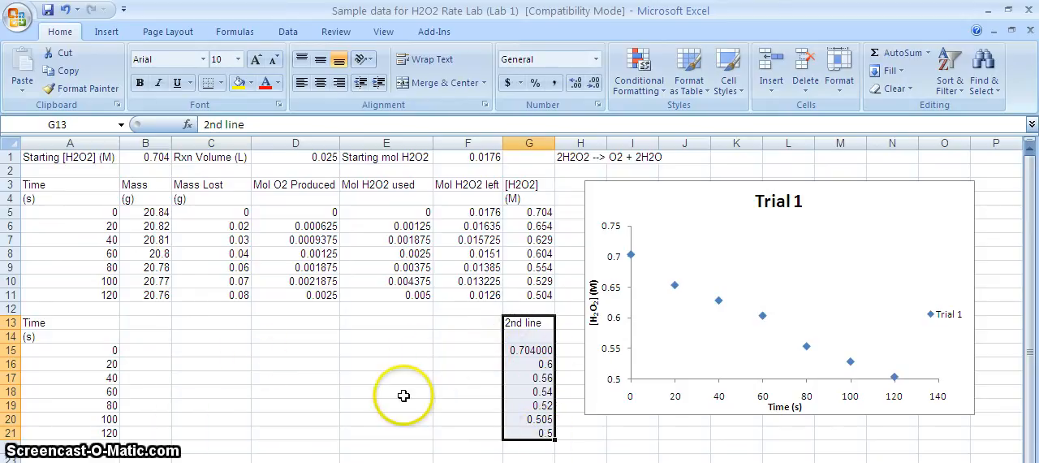
{"action": "left_click", "coordinate": [372, 388]}
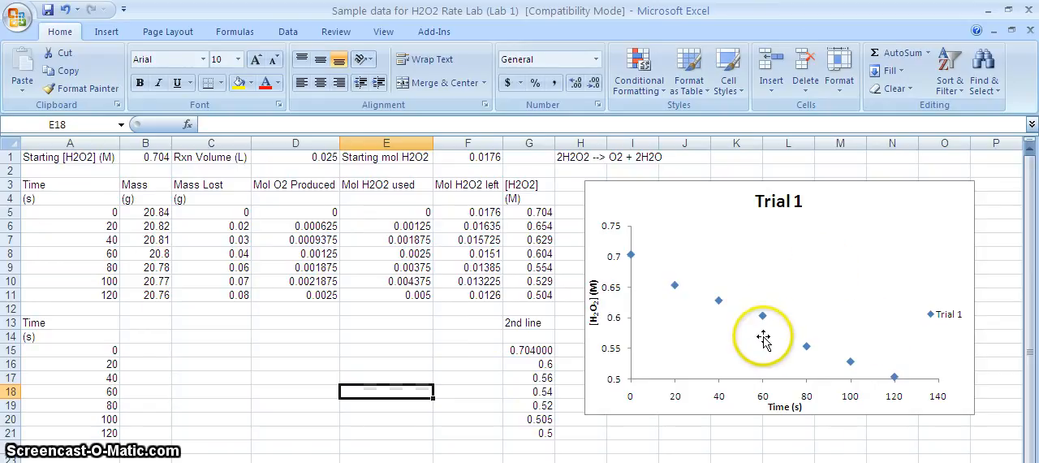
- Add a new data series named "1/2 Volume, Same Conc" to the chart's data source
{"action": "left_click", "coordinate": [861, 252]}
{"action": "left_click", "coordinate": [853, 204]}
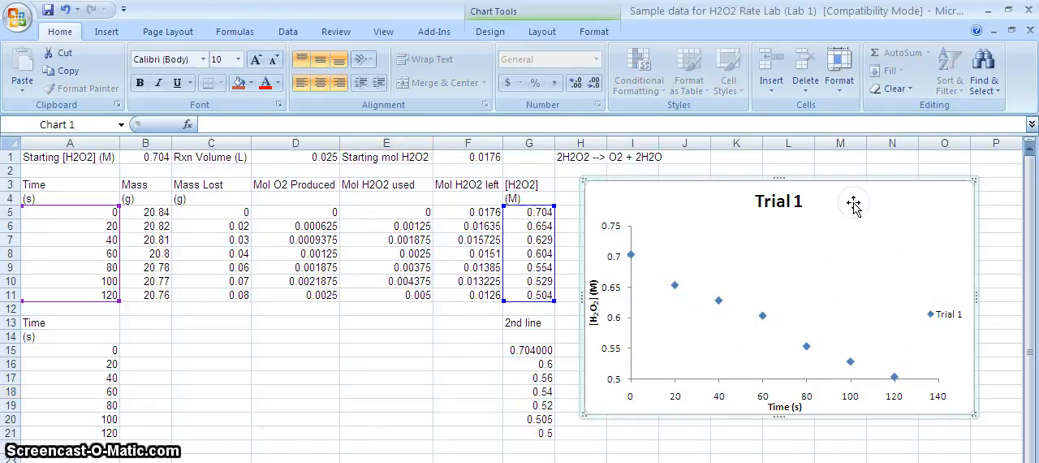
{"action": "left_click", "coordinate": [490, 33]}
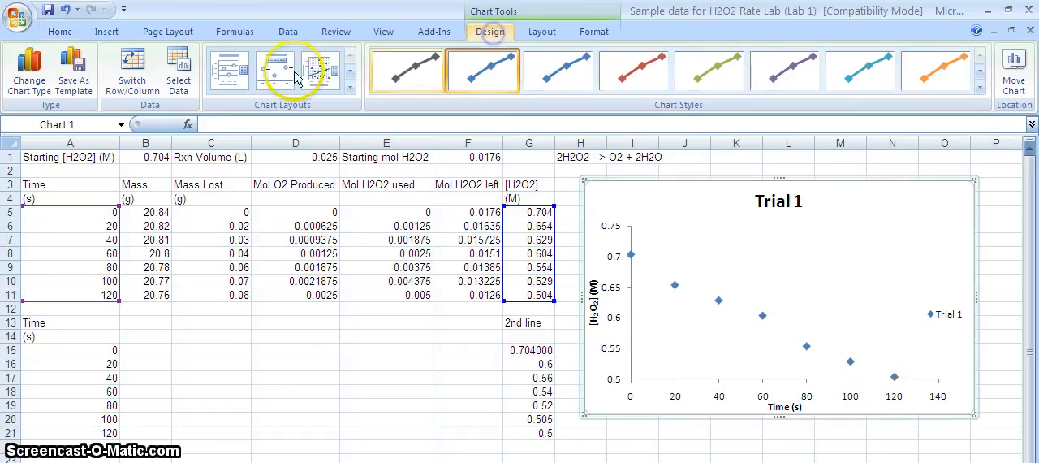
{"action": "left_click", "coordinate": [179, 72]}
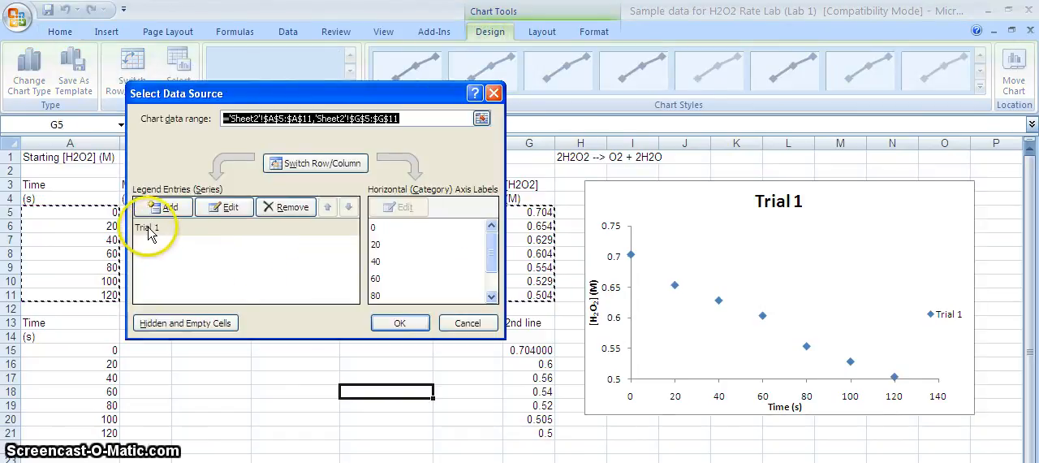
{"action": "left_click", "coordinate": [172, 207]}
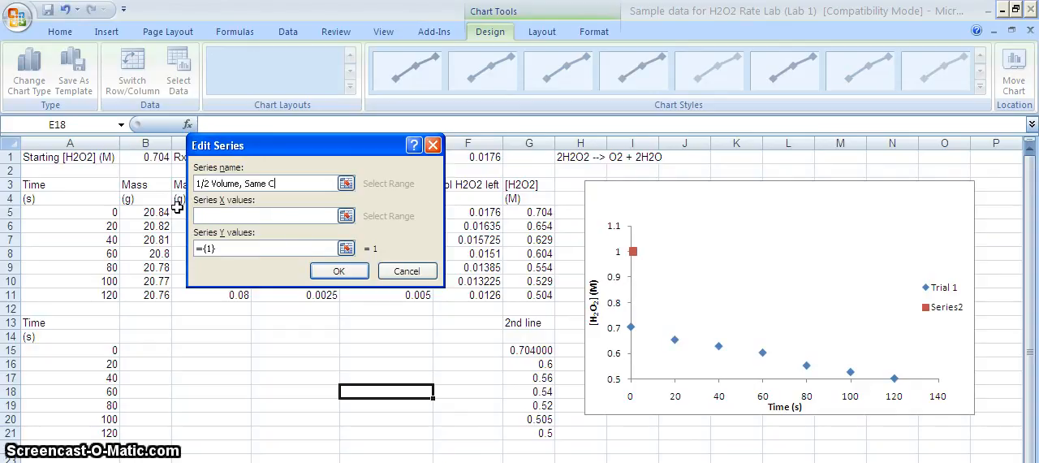
- Set the new series' X values to A15:A21 and Y values to G15:G21, and apply the data source changes
{"action": "left_click", "coordinate": [347, 215]}
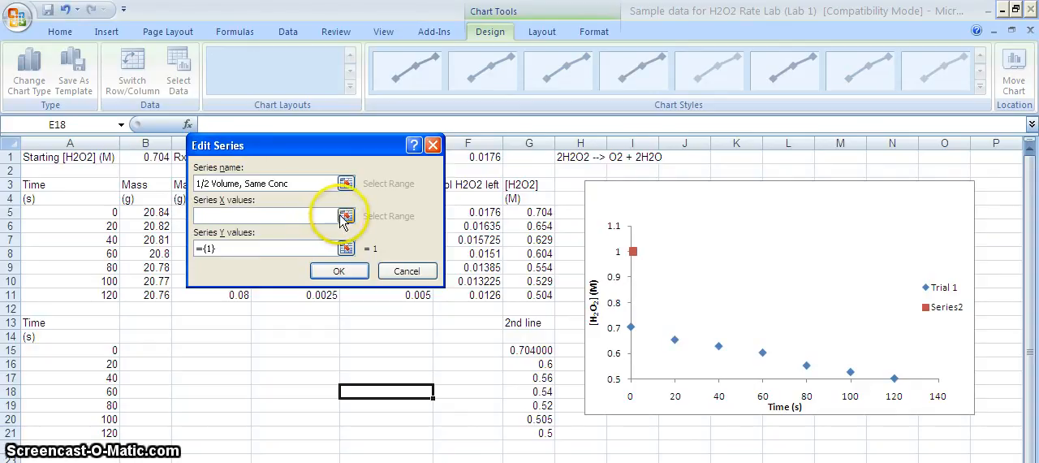
{"action": "left_click_drag", "start_coordinate": [109, 349], "coordinate": [99, 428]}
{"action": "left_click", "coordinate": [347, 248]}
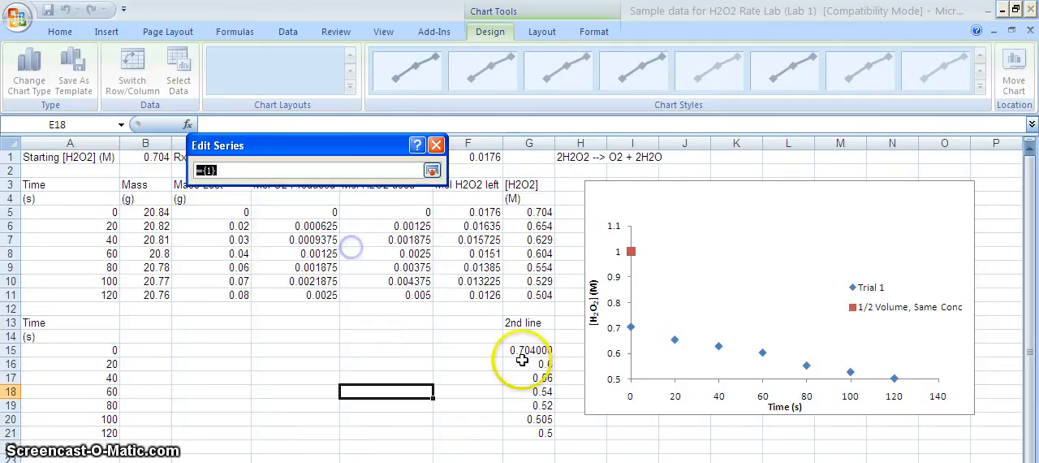
{"action": "left_click_drag", "start_coordinate": [528, 349], "coordinate": [525, 433]}
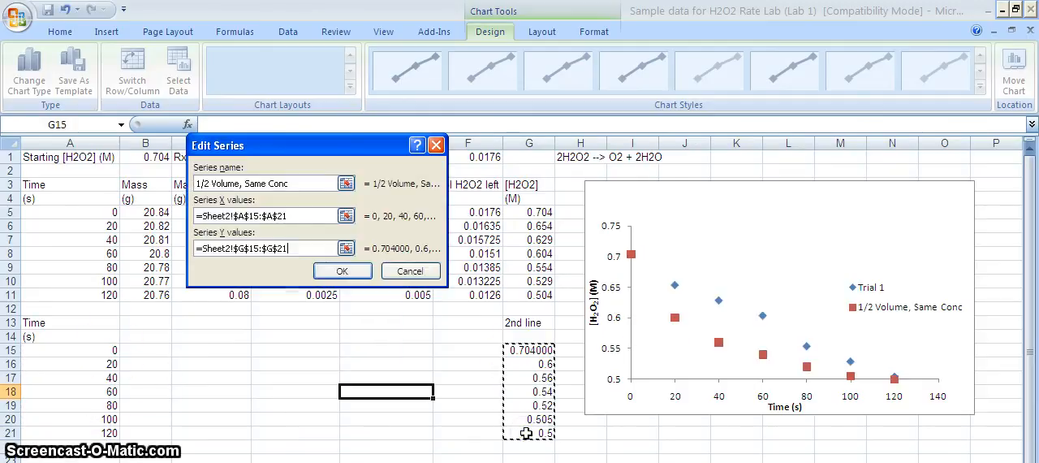
{"action": "left_click", "coordinate": [341, 271]}
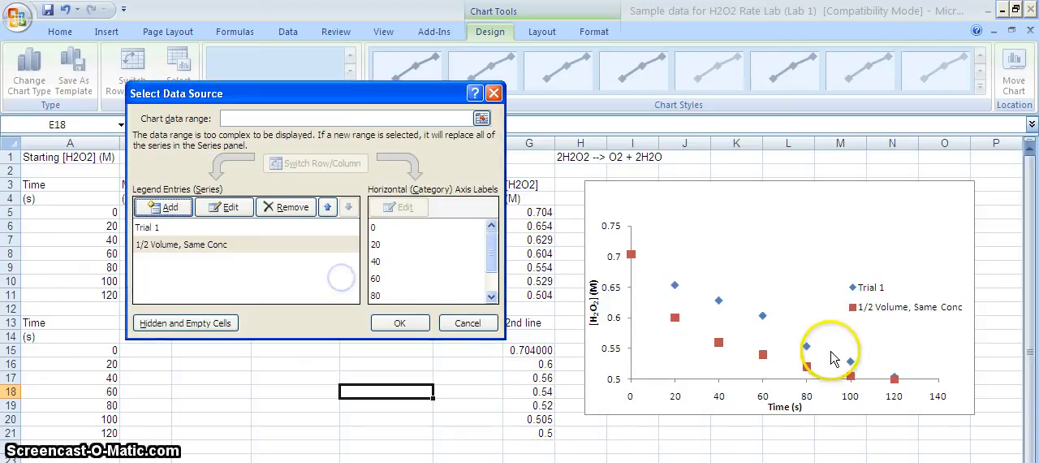
{"action": "left_click", "coordinate": [407, 320]}
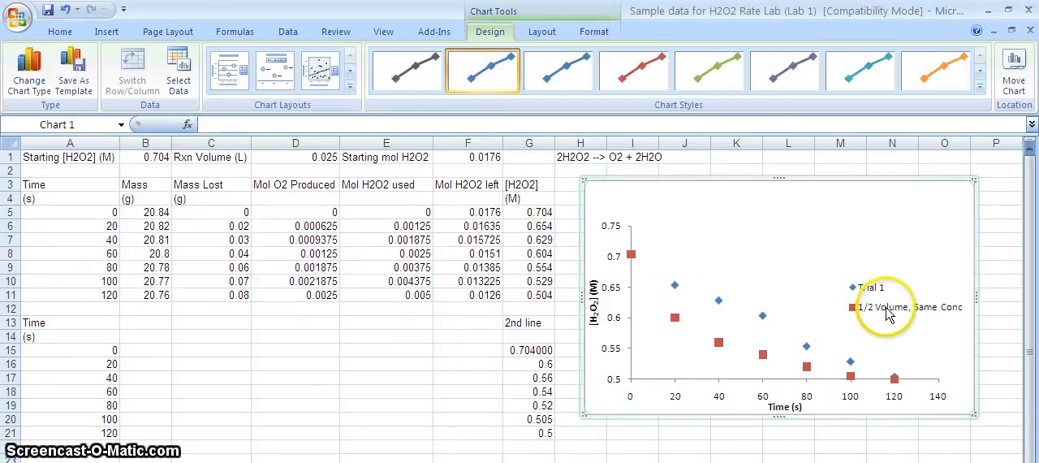
- Move the chart legend up into the empty upper-right area of the plot
{"action": "left_click", "coordinate": [883, 307]}
{"action": "left_click_drag", "start_coordinate": [844, 218], "coordinate": [842, 217]}
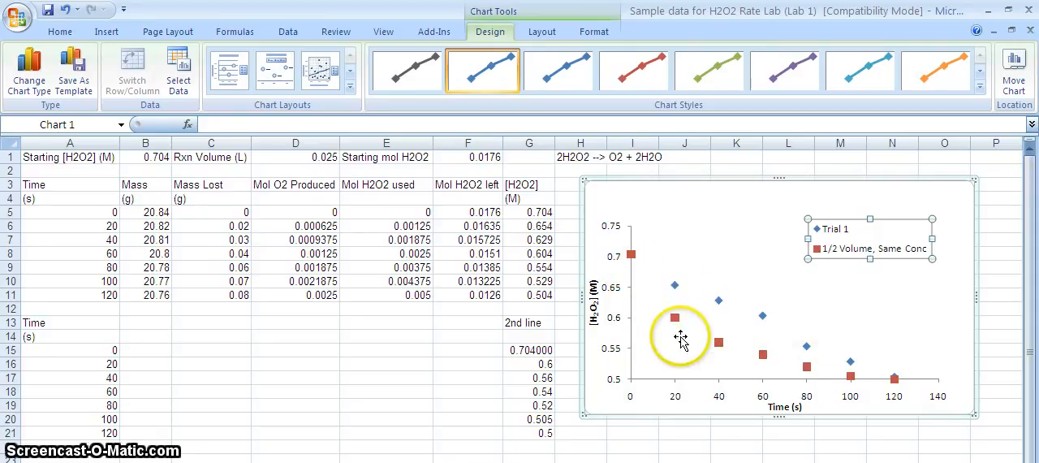
- Examine the marker and line color formatting options of the "1/2 Volume, Same Conc" series
{"action": "left_click", "coordinate": [677, 320]}
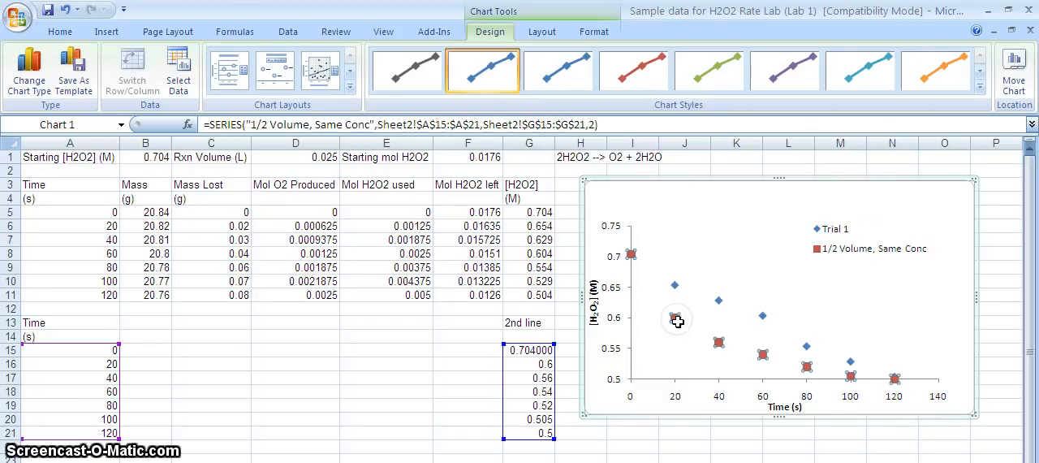
{"action": "right_click", "coordinate": [676, 321]}
{"action": "left_click", "coordinate": [730, 448]}
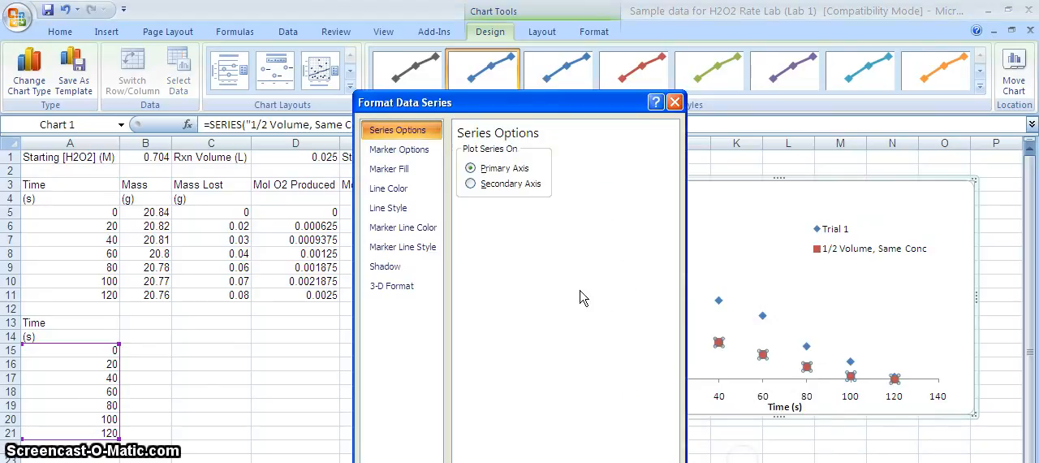
{"action": "left_click", "coordinate": [389, 169]}
{"action": "left_click", "coordinate": [421, 159]}
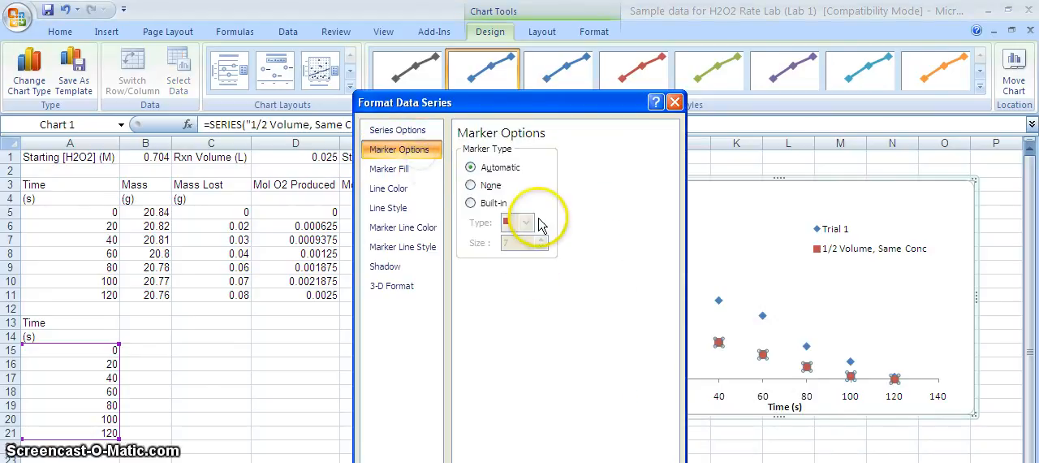
{"action": "left_click", "coordinate": [408, 169]}
{"action": "left_click", "coordinate": [424, 190]}
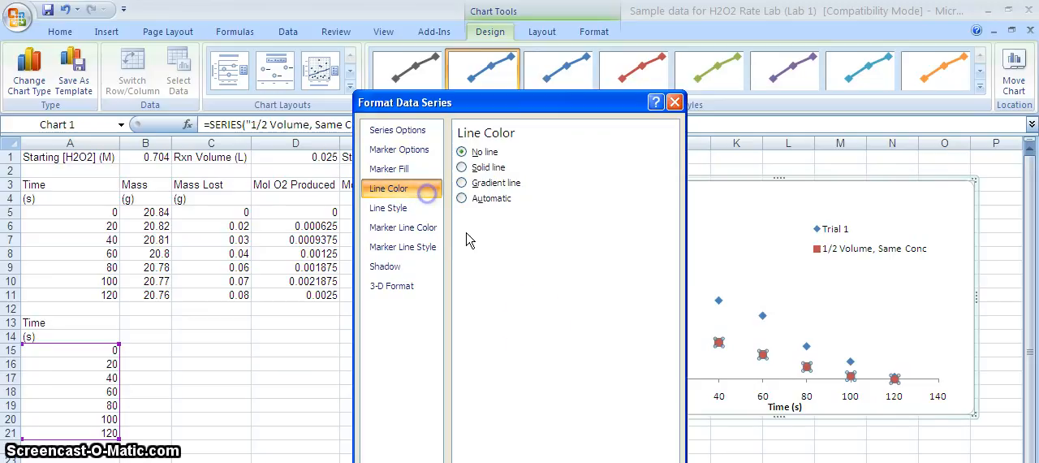
{"action": "left_click", "coordinate": [649, 461]}
{"action": "left_click", "coordinate": [744, 432]}
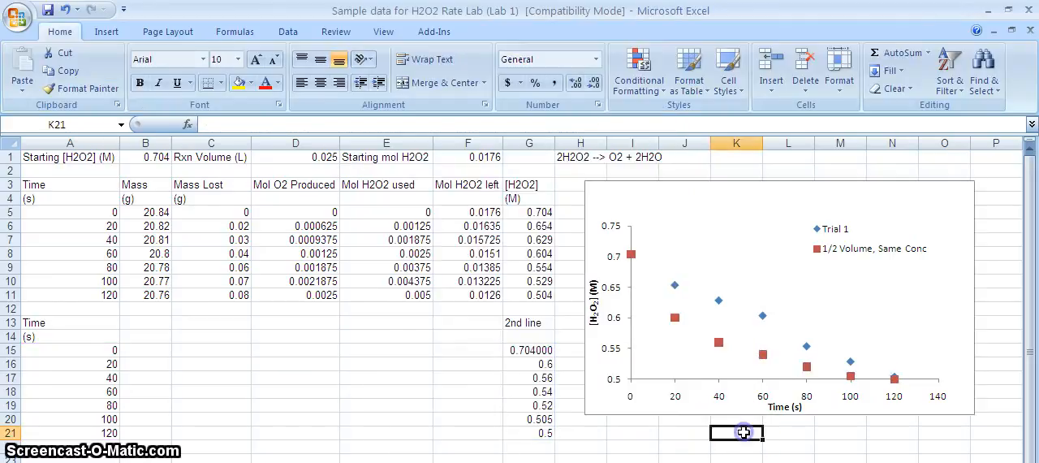